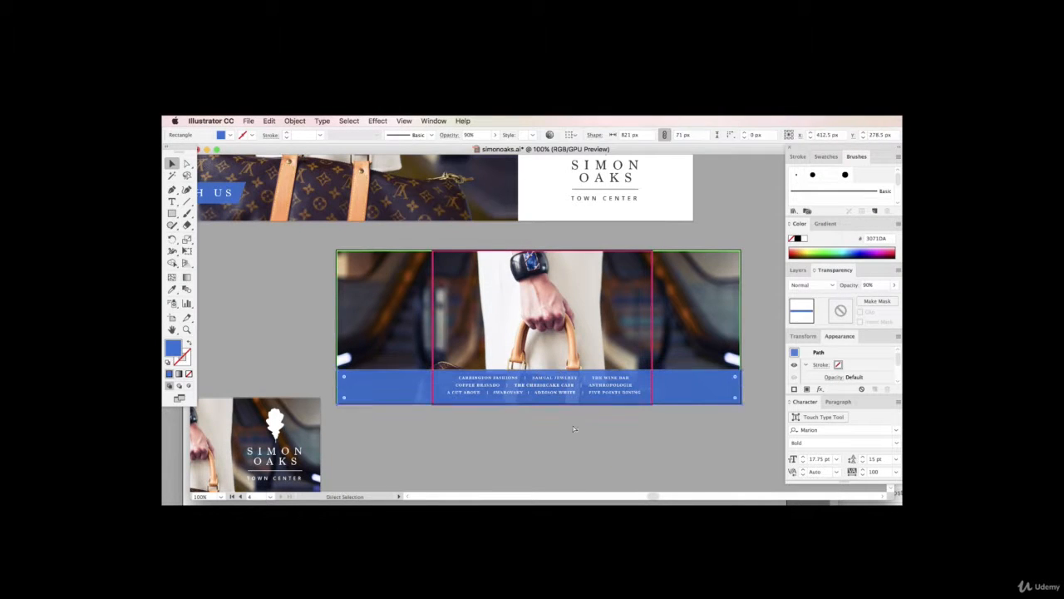
click(582, 297)
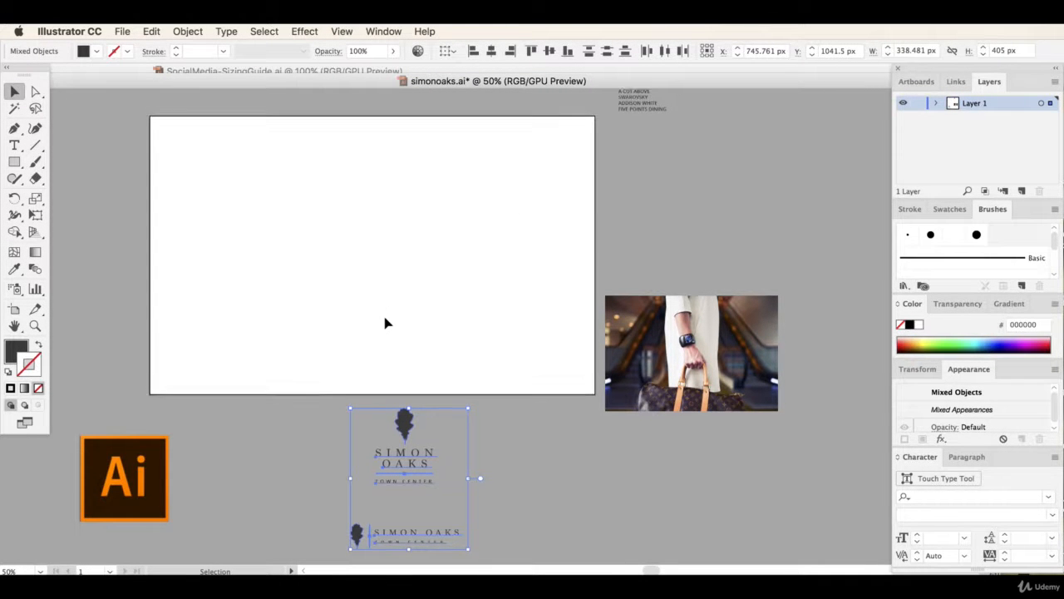
scroll(223, 264, up, 3)
click(199, 337)
scroll(264, 223, down, 4)
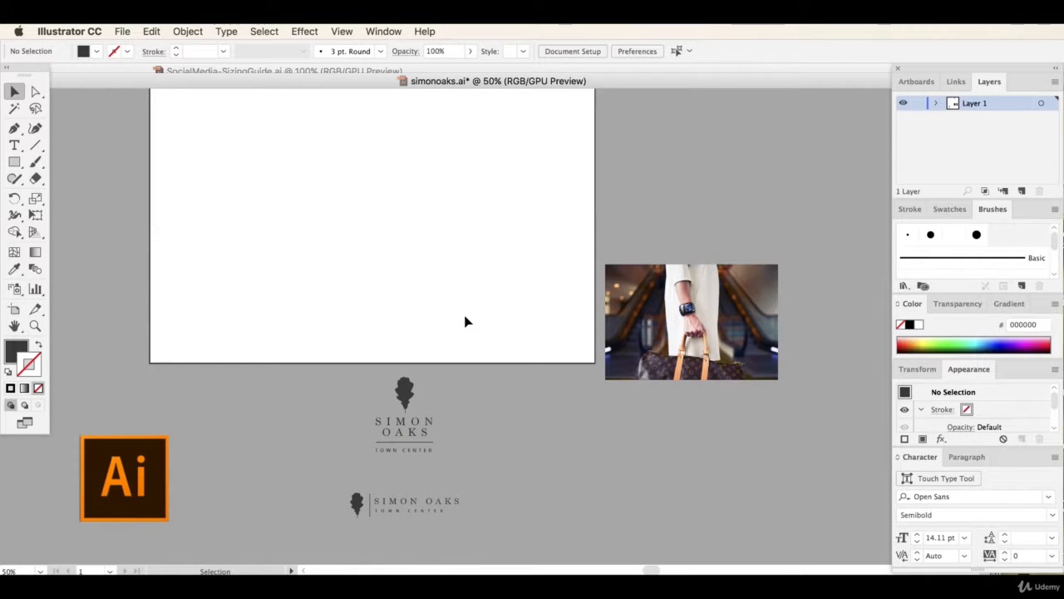
scroll(465, 322, up, 2)
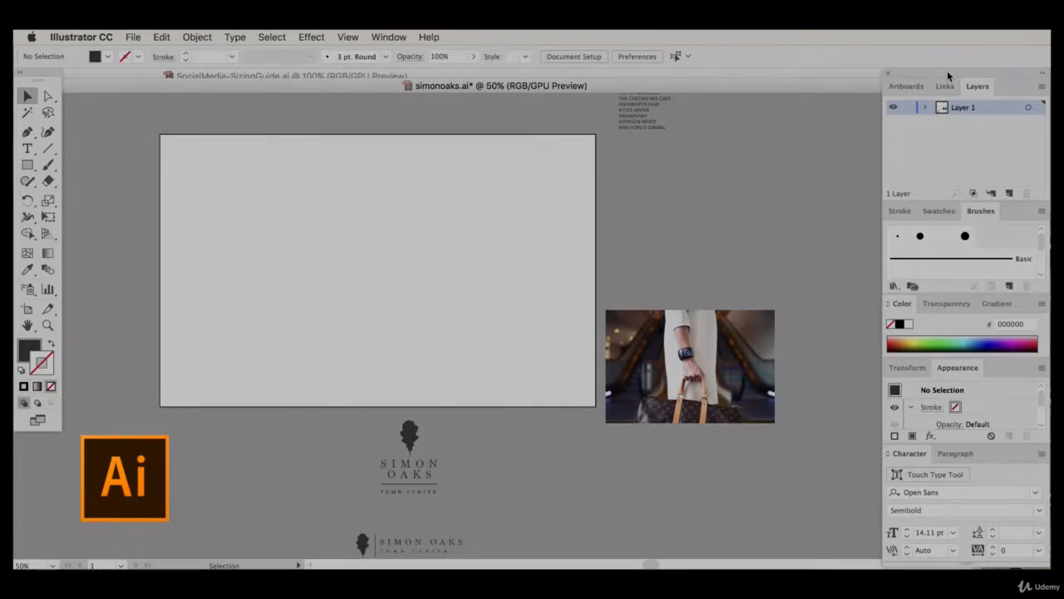
scroll(361, 494, down, 3)
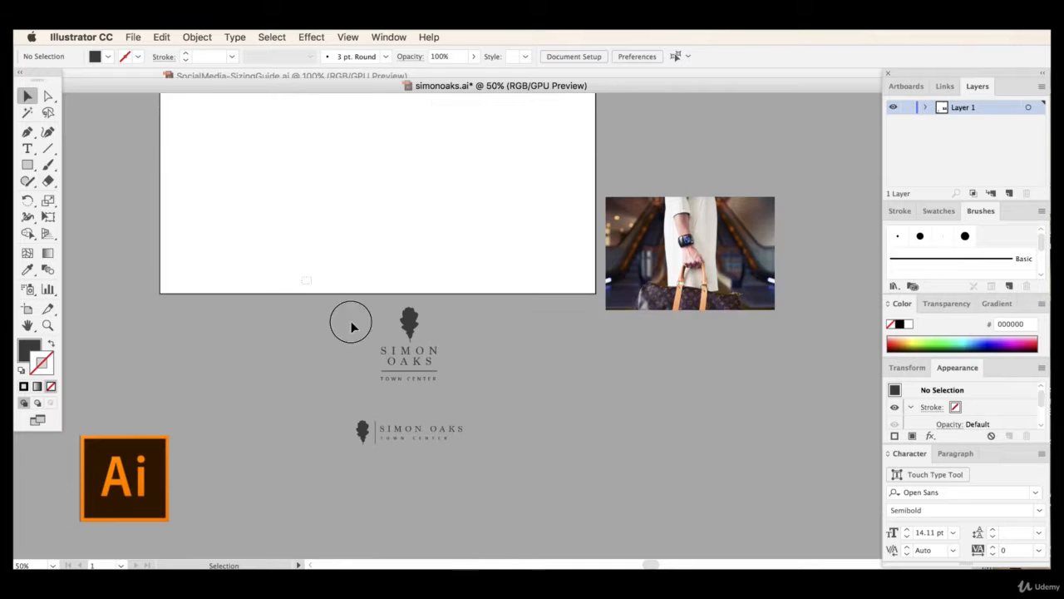
- Move the vertical and horizontal Simon Oaks logos onto the blank artboard and place the horizontal one beside the vertical one
drag(352, 324, 446, 470)
scroll(440, 469, up, 5)
drag(414, 508, 301, 291)
click(254, 242)
drag(225, 374, 380, 435)
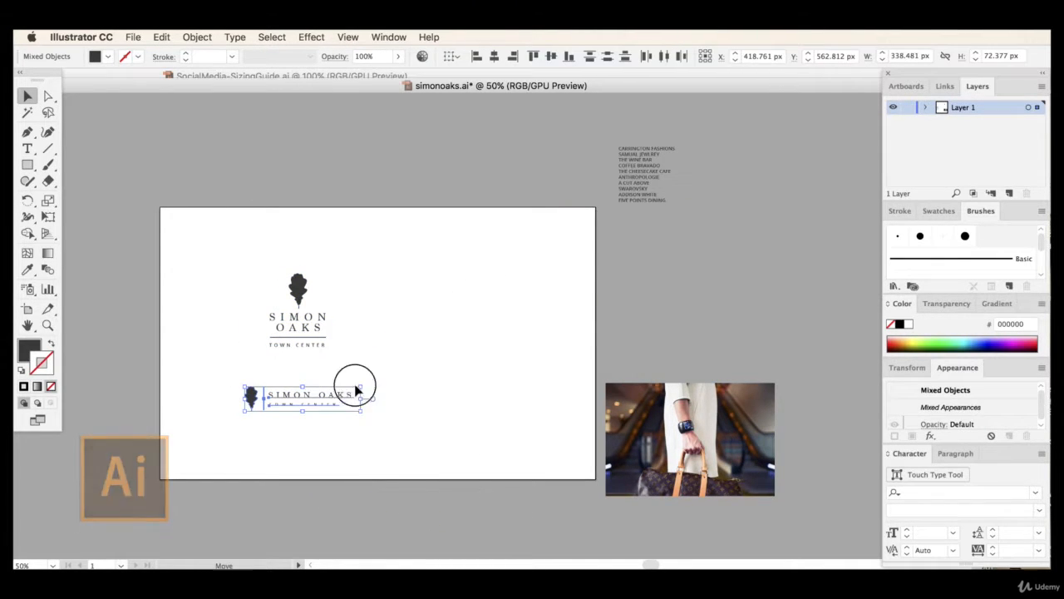
drag(354, 385, 501, 312)
click(497, 248)
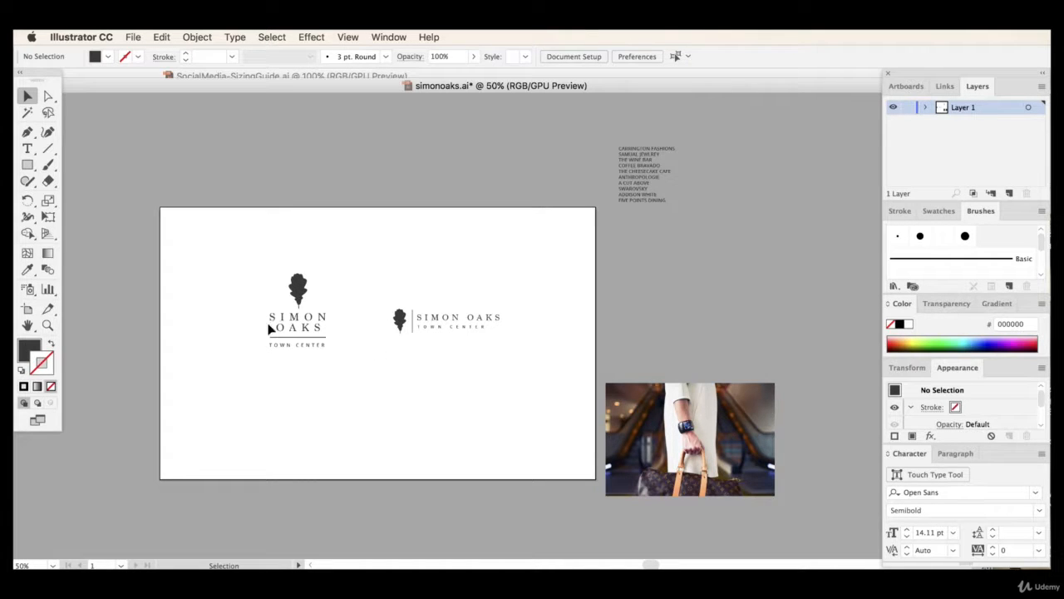
- Try enlarging the leaf icon of the vertical logo and undo the change
click(300, 287)
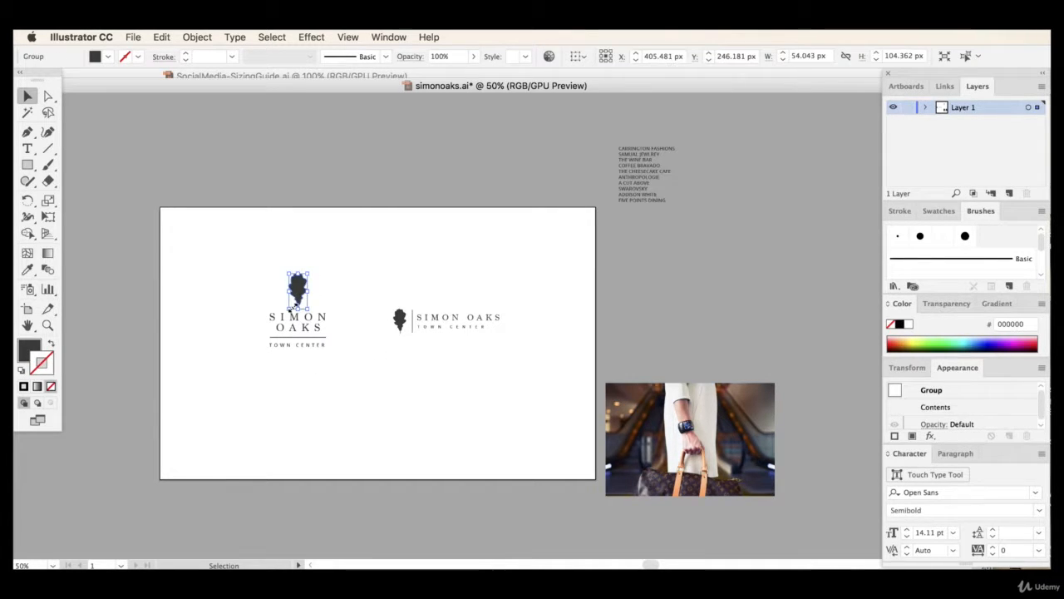
drag(308, 273, 421, 146)
click(438, 202)
key(super+z)
click(354, 355)
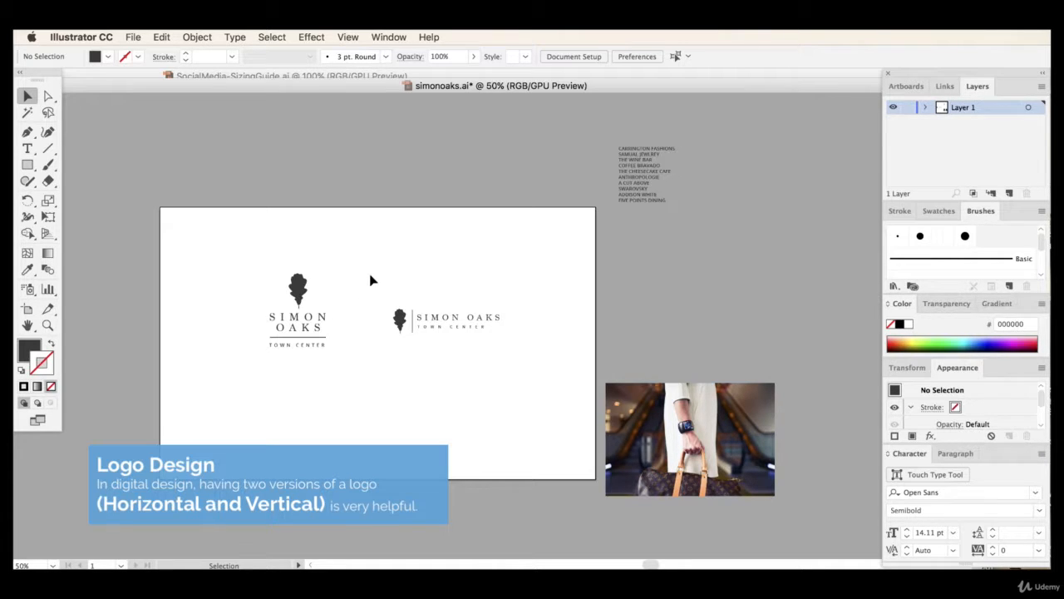
- Move both logos off the artboard to its right, above the photo, and bring the horizontal logo closer to the vertical one
drag(354, 276, 563, 375)
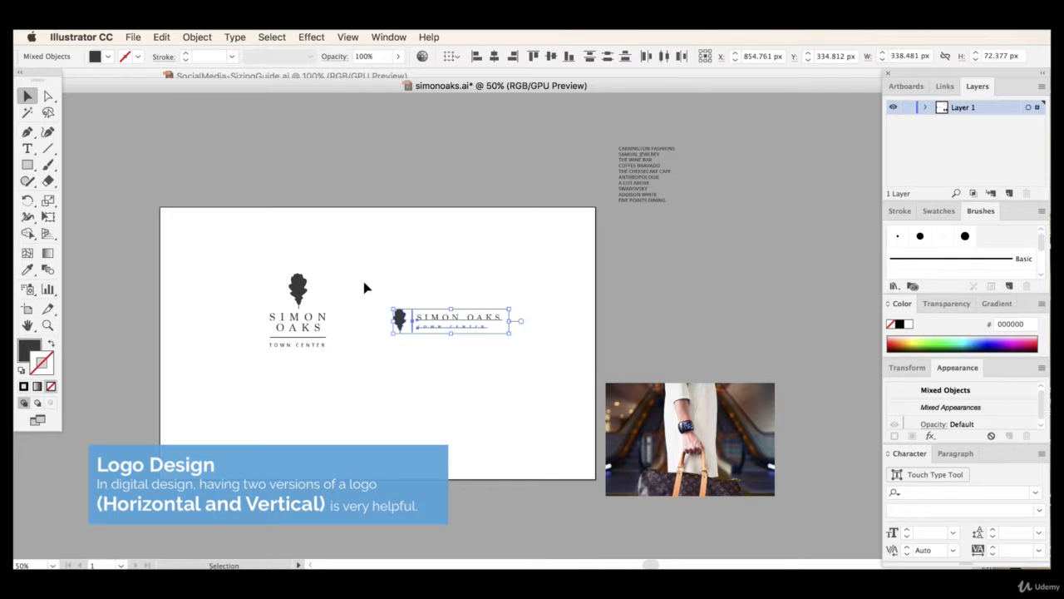
drag(209, 253, 527, 385)
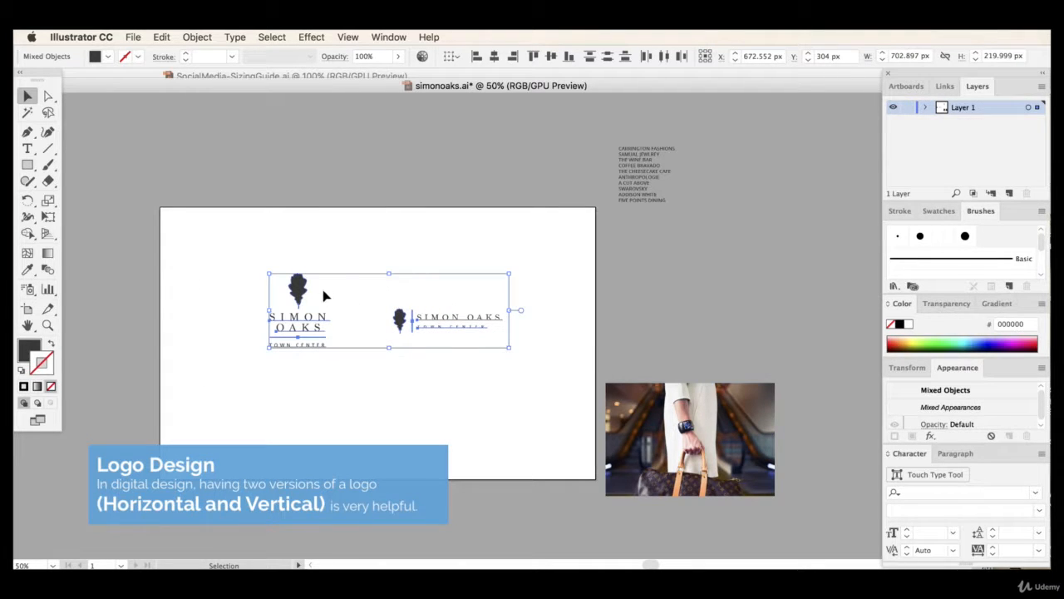
drag(301, 289, 652, 275)
click(757, 225)
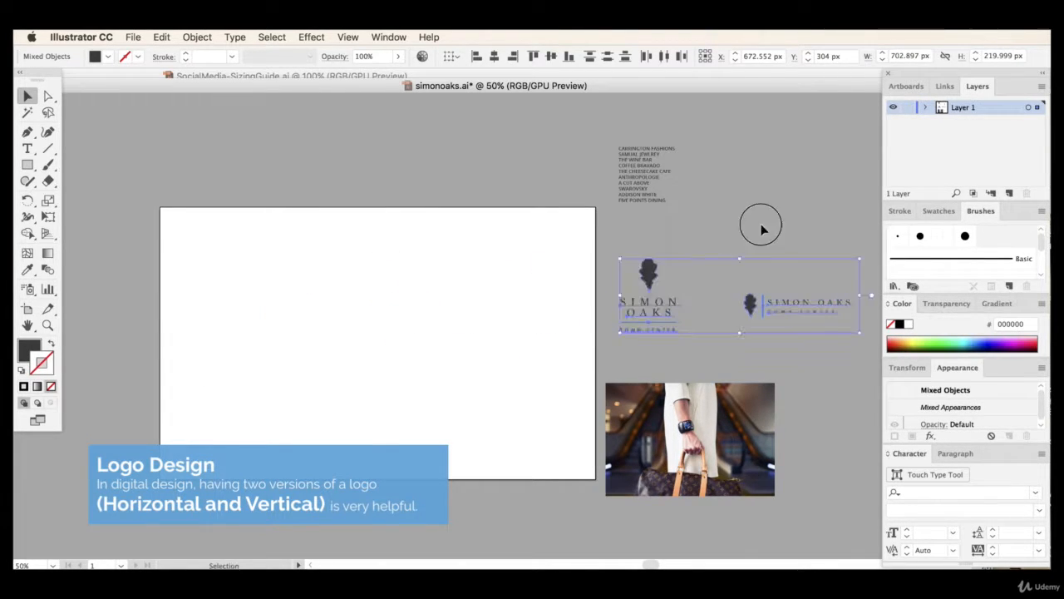
drag(818, 308, 781, 306)
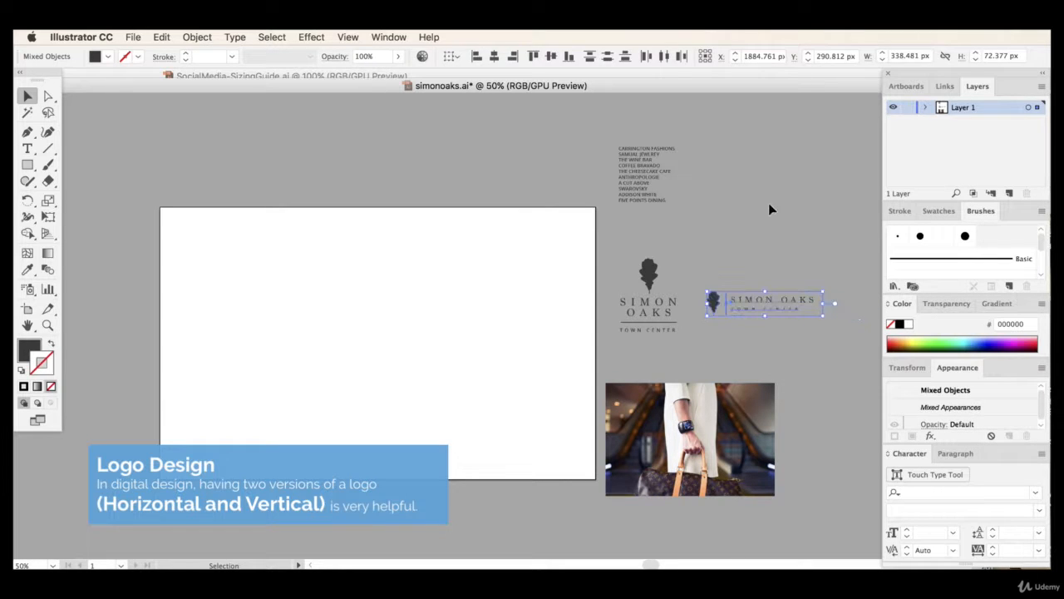
click(769, 203)
click(651, 271)
click(619, 271)
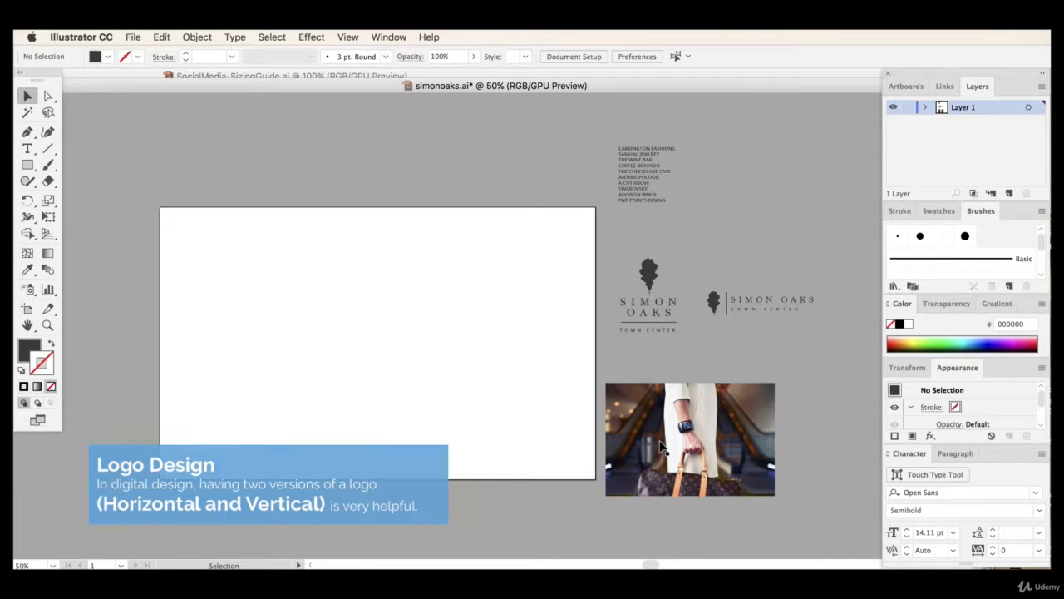
- Move the list of store names down to just above the vertical logo
click(645, 177)
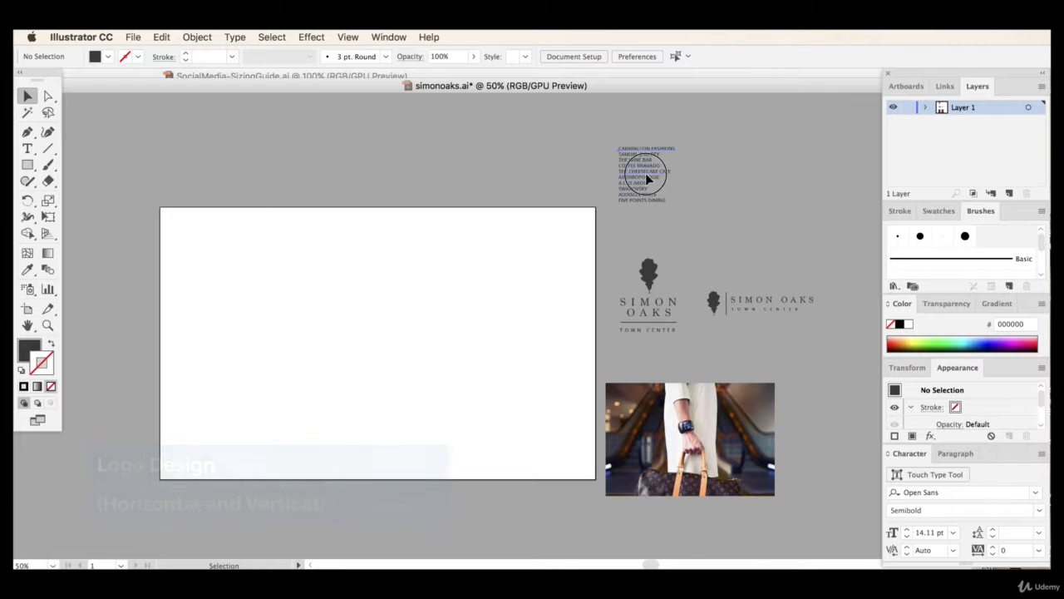
drag(646, 174, 637, 221)
click(710, 208)
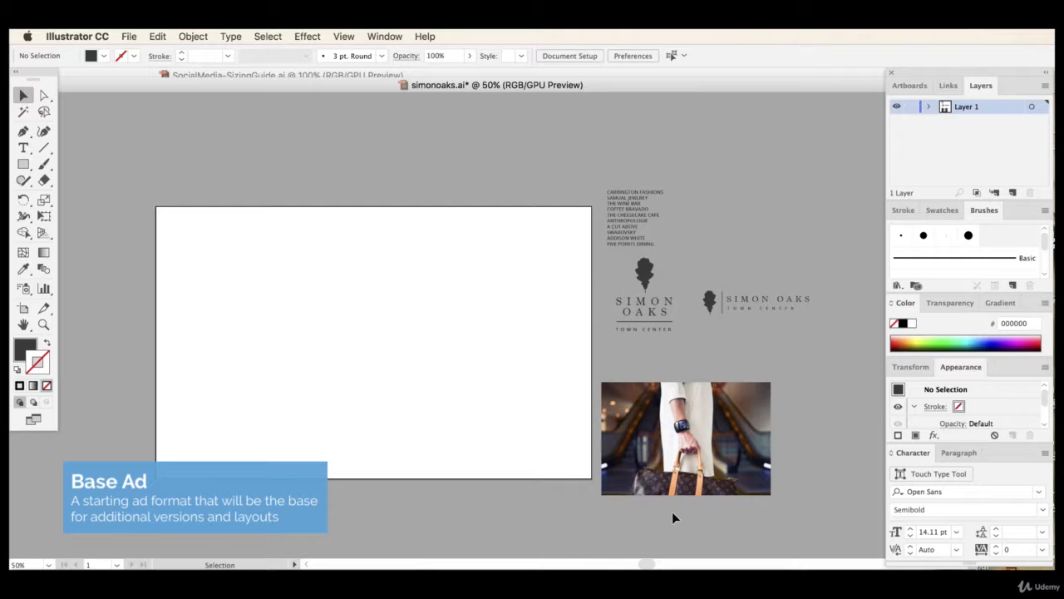
- Move the handbag photo onto the artboard and enlarge it until it covers the whole artboard
click(323, 332)
drag(322, 332, 288, 299)
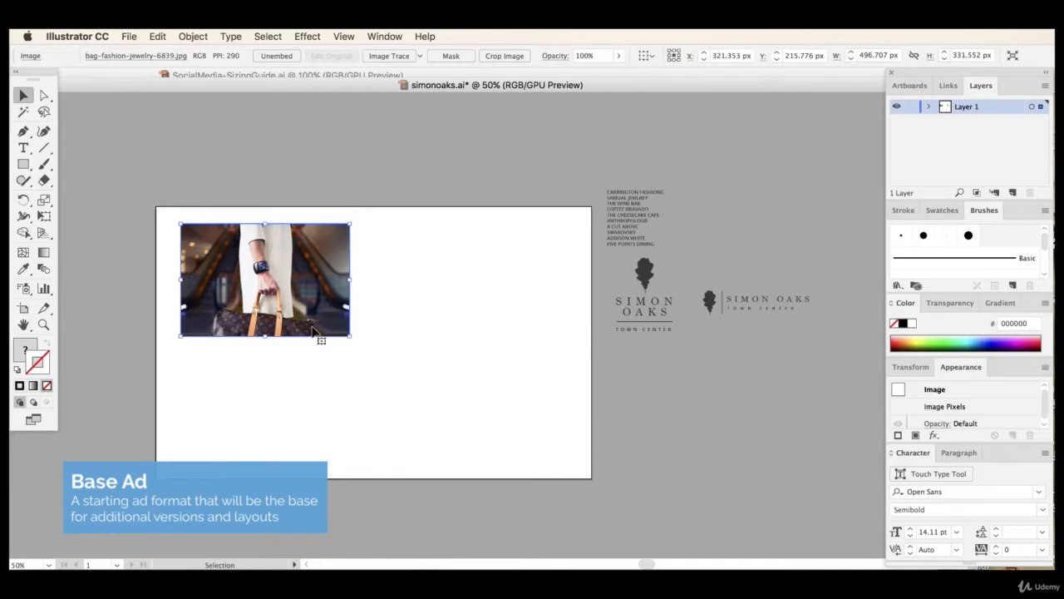
drag(347, 335, 635, 523)
drag(566, 455, 542, 431)
click(710, 446)
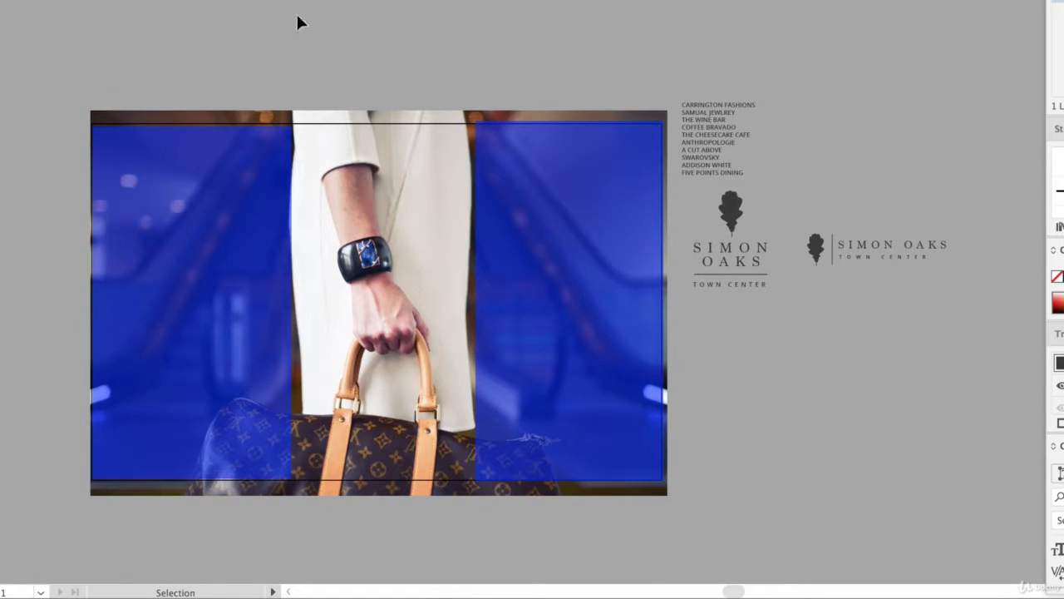
- Scale the handbag photo down to the artboard's height, aligned with its left edge and leaving a white strip on the right
click(240, 251)
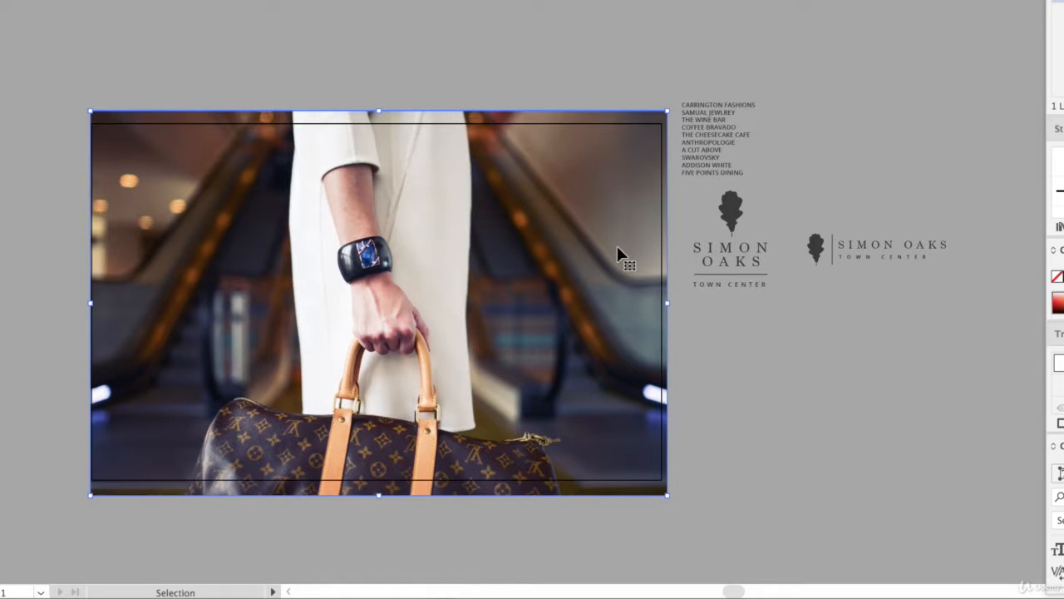
drag(667, 109, 645, 125)
drag(645, 497, 621, 479)
click(50, 63)
- Shift the photo left beyond the artboard edge to widen the white strip, and move the store list higher above the logos
key(m)
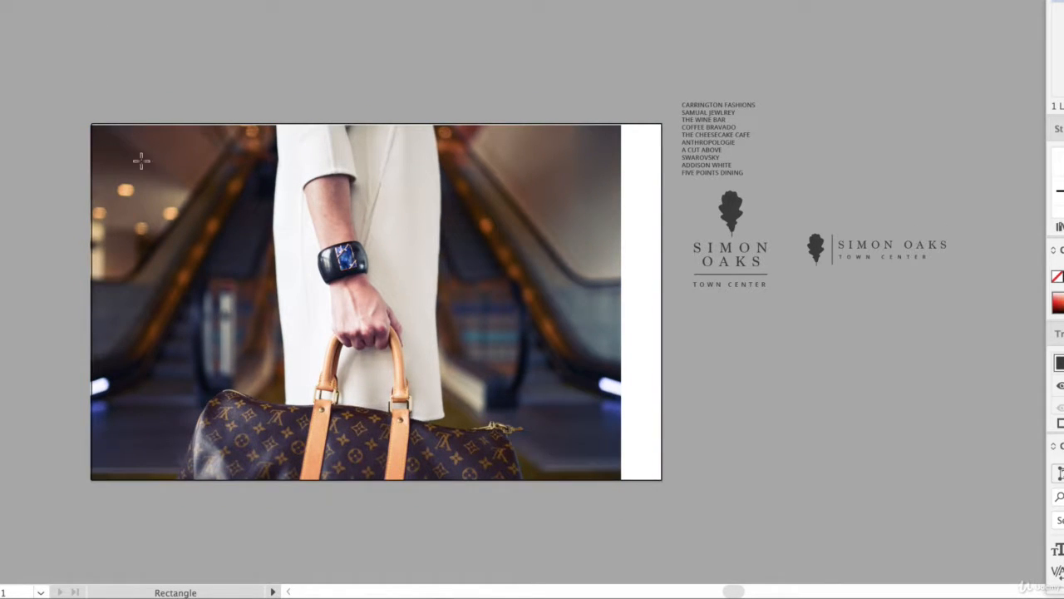
key(v)
drag(506, 254, 471, 249)
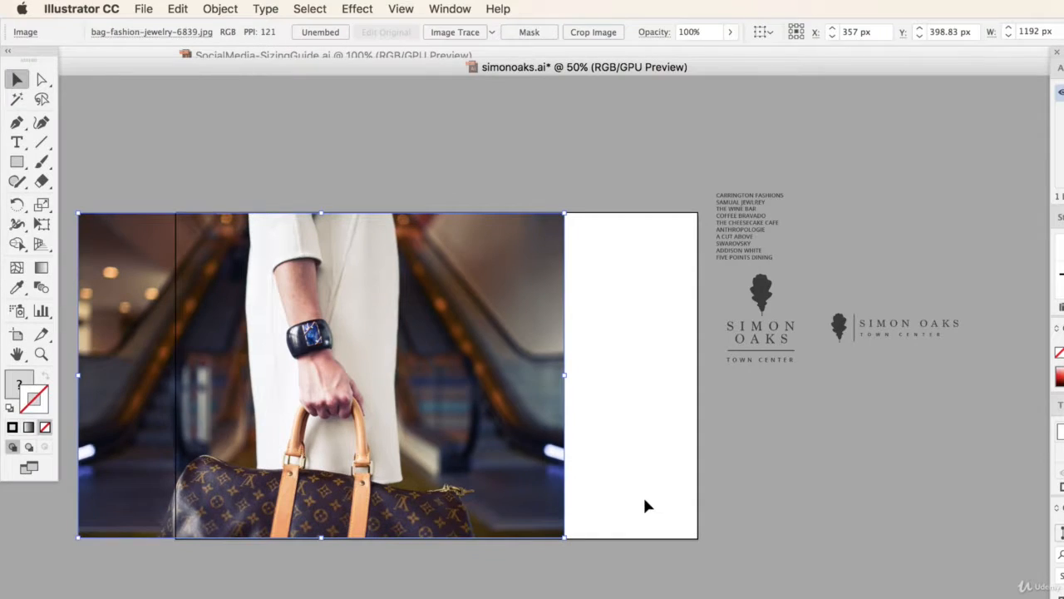
drag(729, 218, 727, 163)
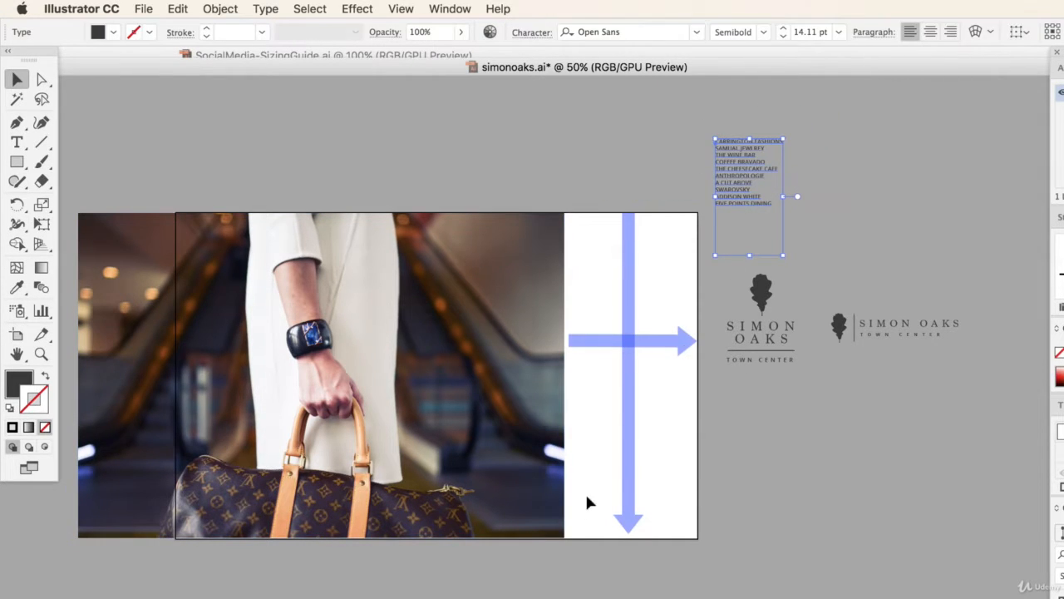
drag(541, 392, 532, 393)
click(587, 421)
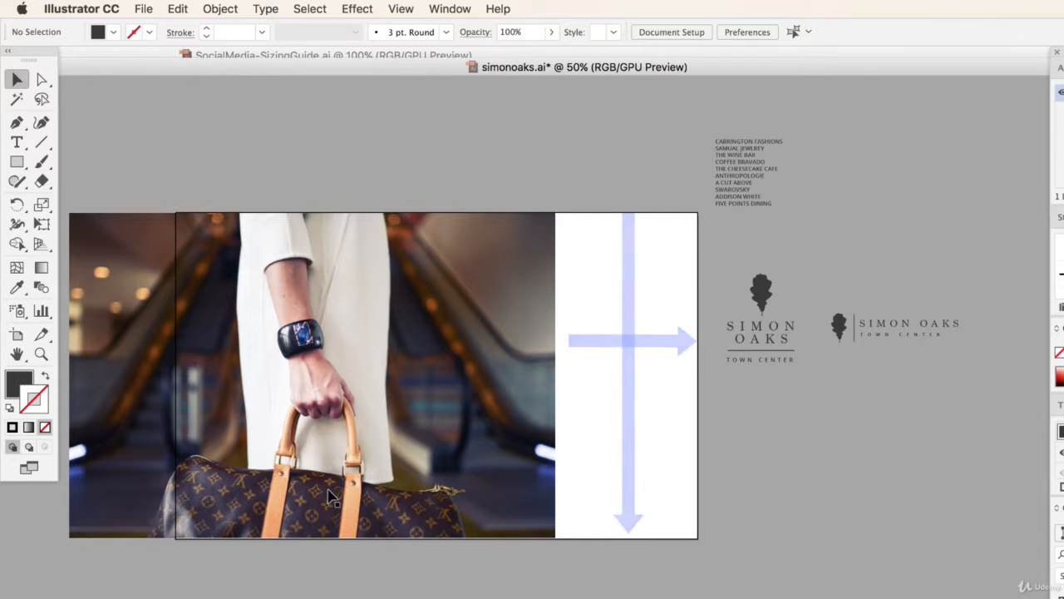
- Draw a 934 x 810 px rectangle over the photo's part inside the artboard and use it as the photo's clipping mask
click(171, 306)
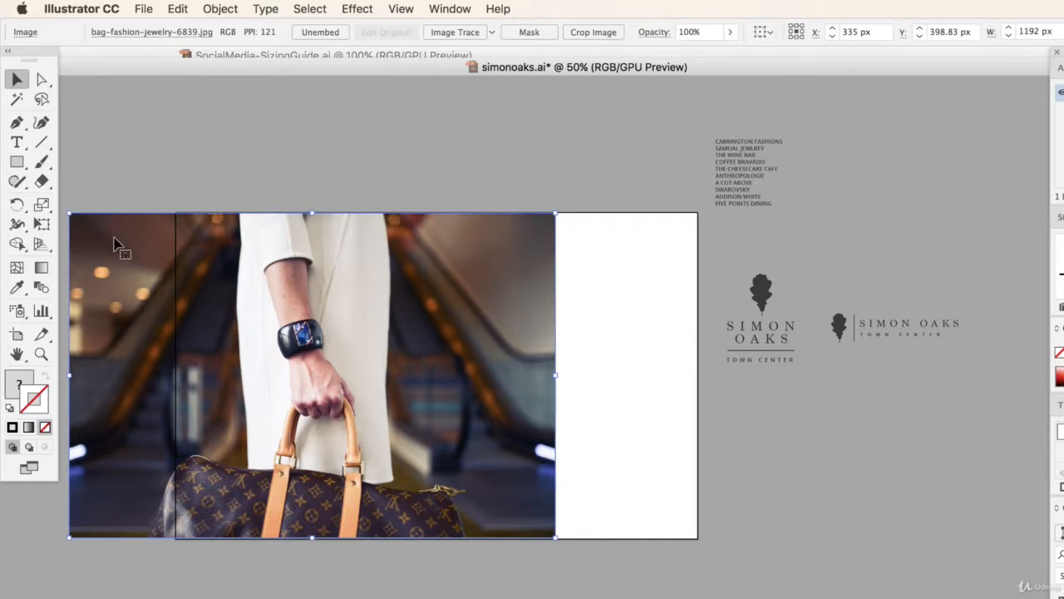
click(17, 162)
mouse_move(177, 210)
mouse_down()
mouse_move(541, 468)
mouse_move(556, 539)
mouse_up()
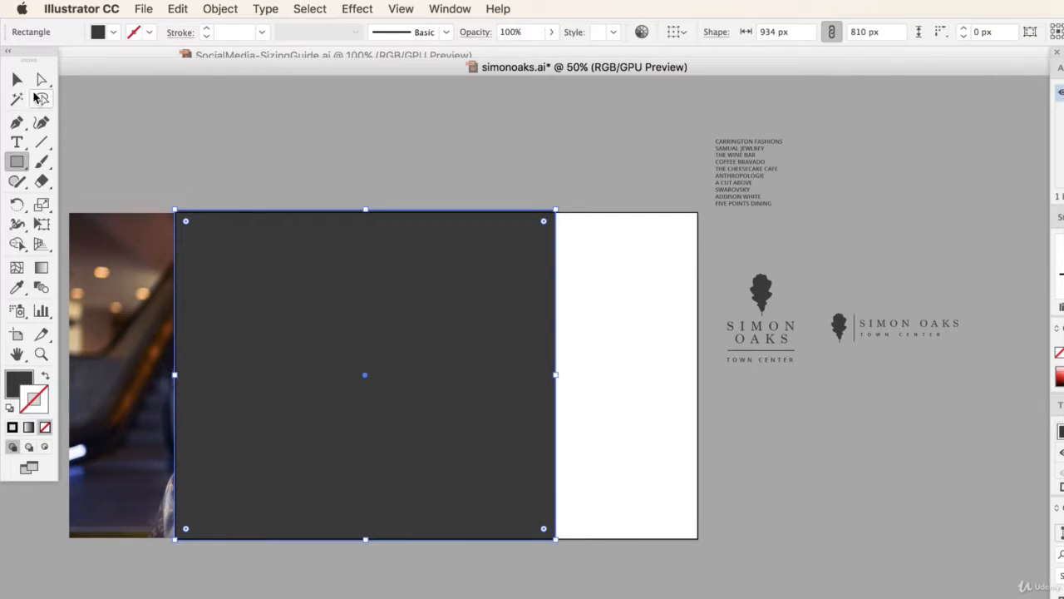
click(17, 79)
shift+click(98, 264)
right_click(115, 269)
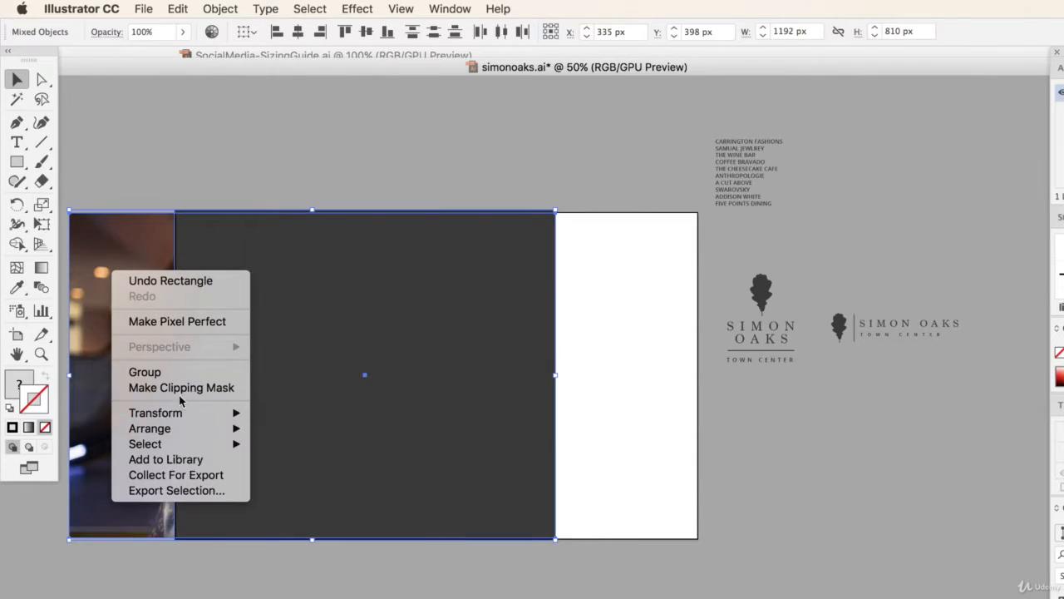
click(183, 388)
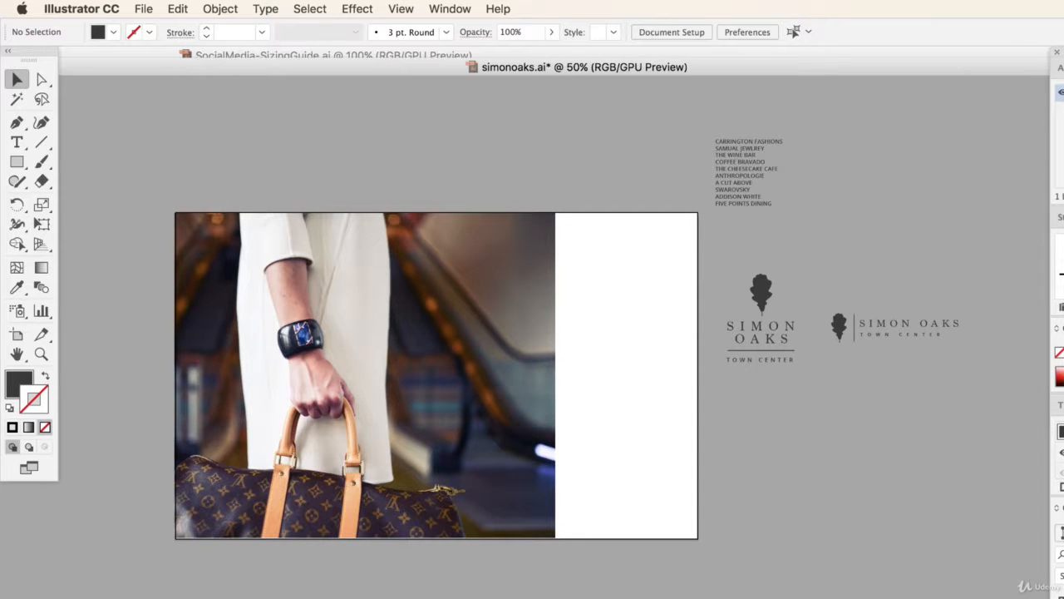
- Enlarge and reposition the photo inside its clipping mask so the arm and handbag fill the masked area
click(43, 80)
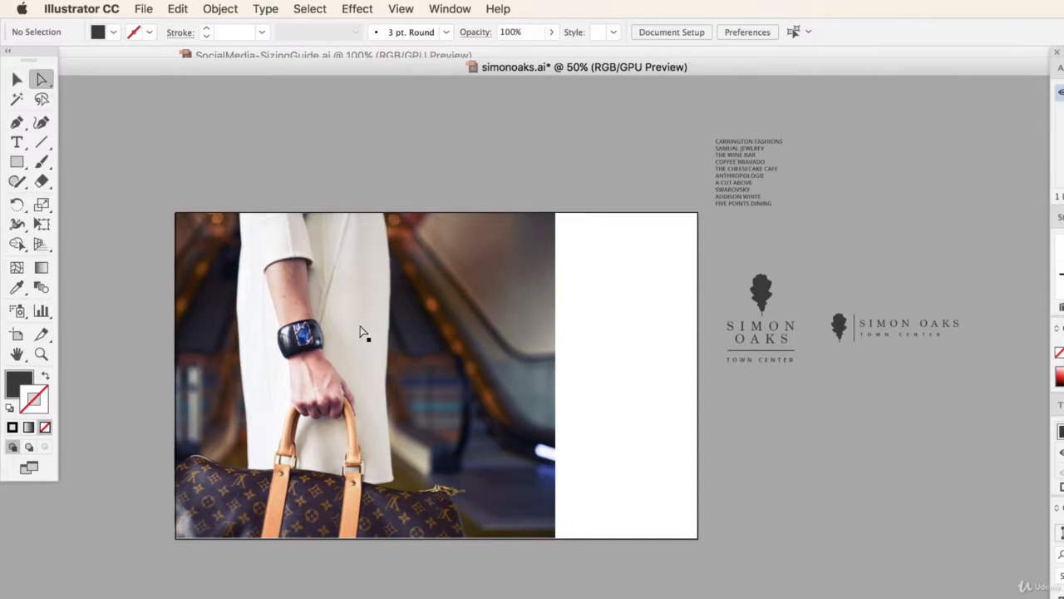
drag(360, 333, 437, 396)
click(16, 79)
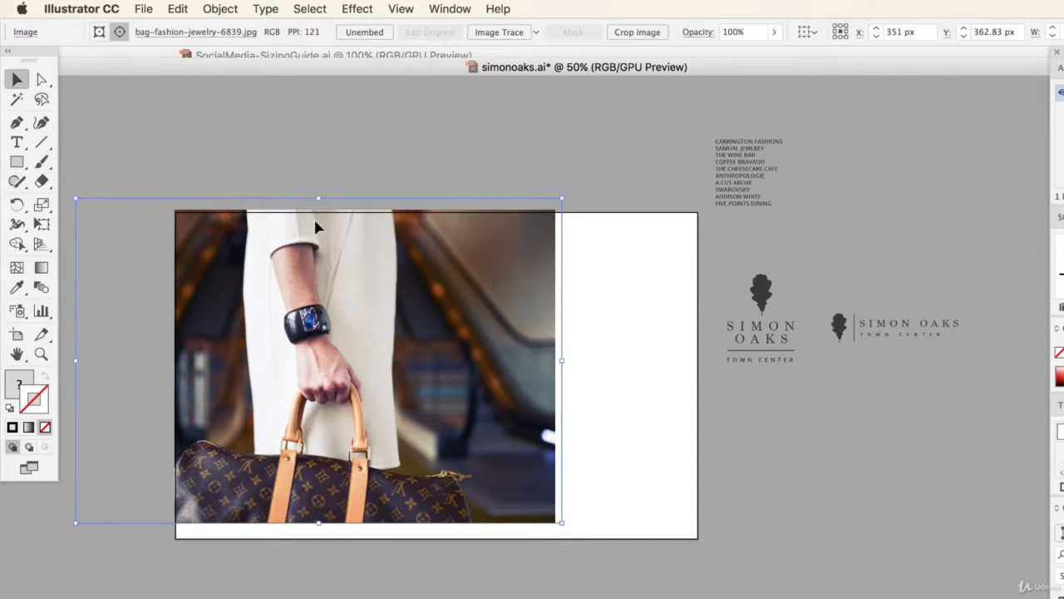
drag(563, 522, 650, 580)
mouse_move(434, 447)
mouse_down()
mouse_move(434, 407)
mouse_move(433, 432)
mouse_up()
click(387, 156)
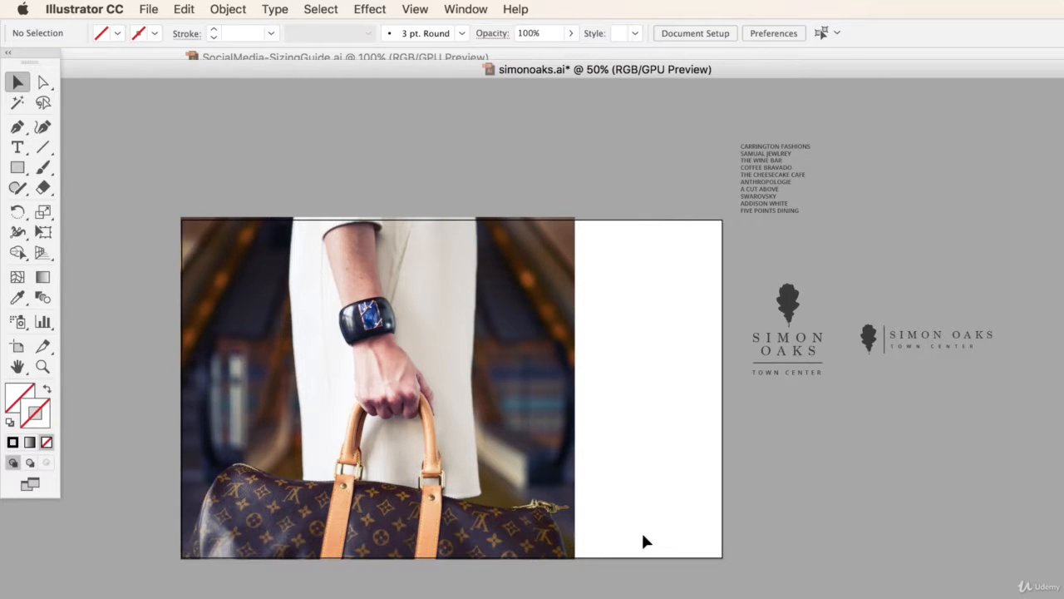
- Place the vertical logo low in the white strip and the store list above it, enlarged to 23.72 pt text
drag(807, 404, 656, 457)
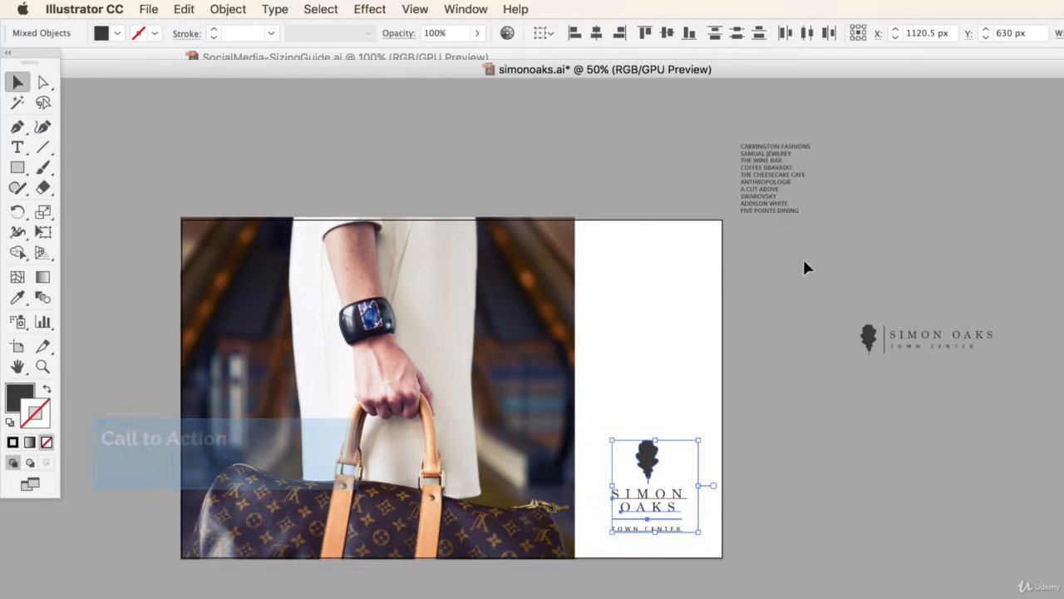
click(786, 525)
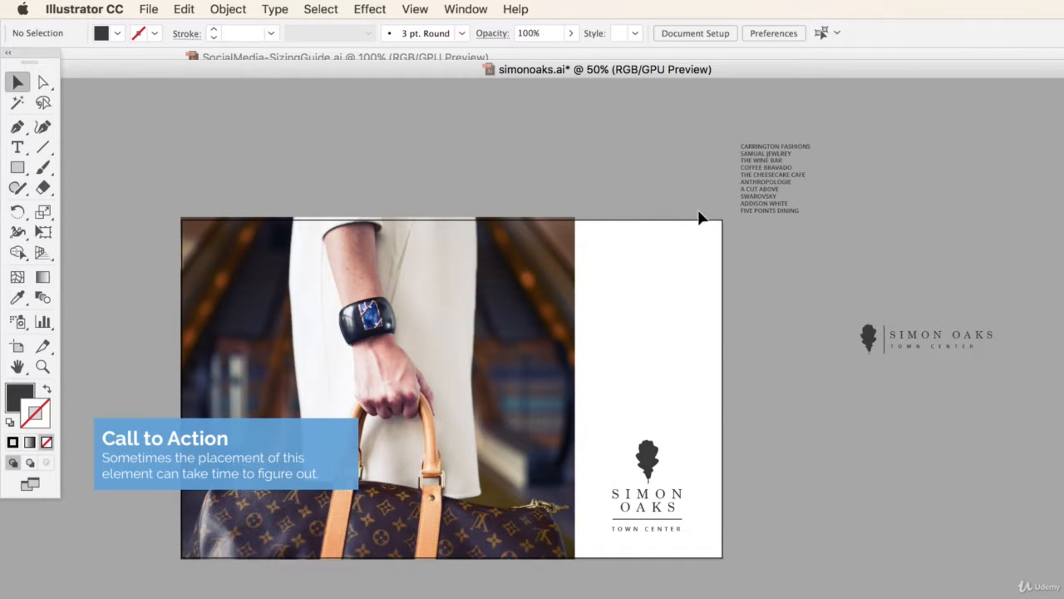
drag(773, 174, 665, 287)
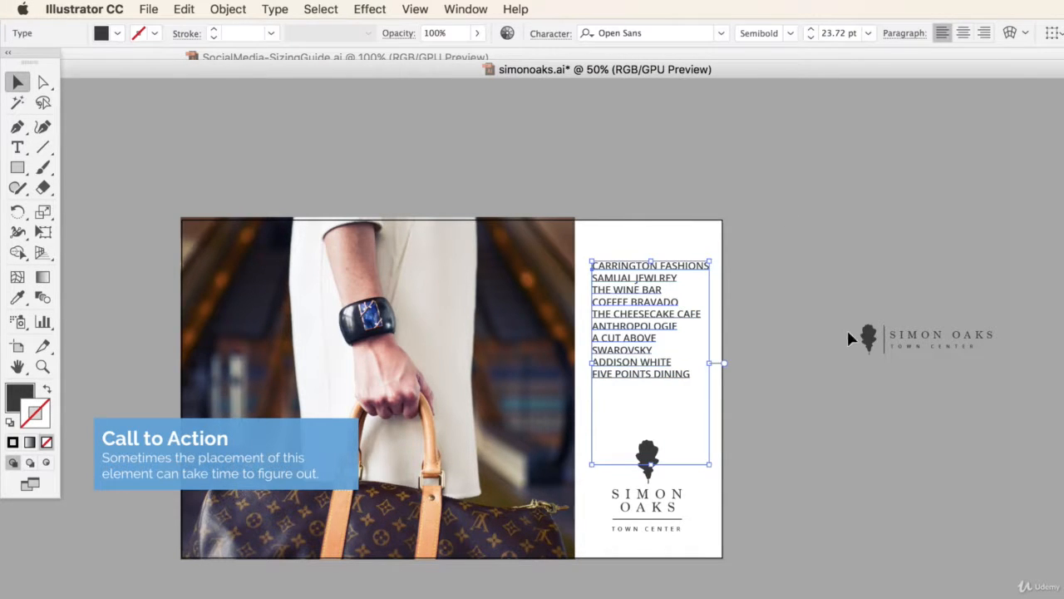
- Place an enlarged copy of the horizontal logo's "SIMON OAKS TOWN CENTER" text above the artboard
drag(914, 329, 839, 283)
drag(765, 332, 814, 150)
click(956, 181)
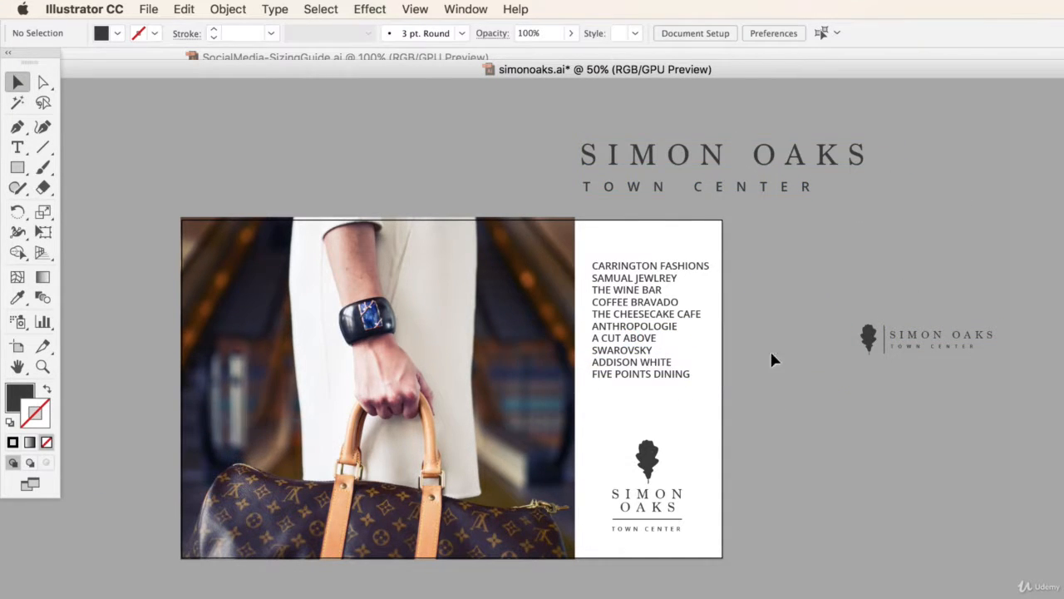
- Apply the type formatting of the enlarged "TOWN CENTER" text to the store list with the Eyedropper
click(630, 342)
click(16, 296)
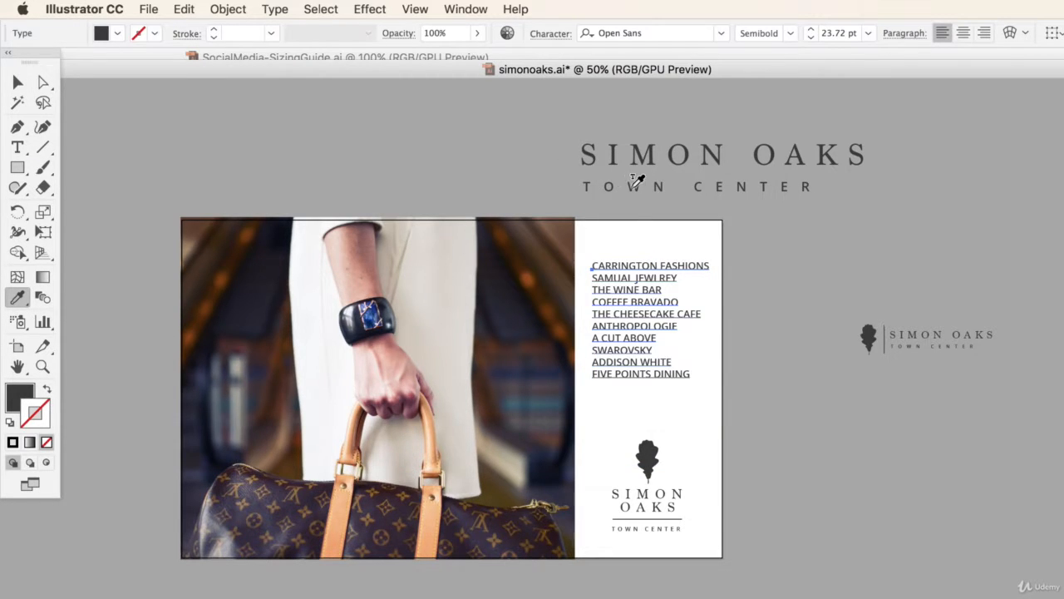
click(633, 184)
click(17, 82)
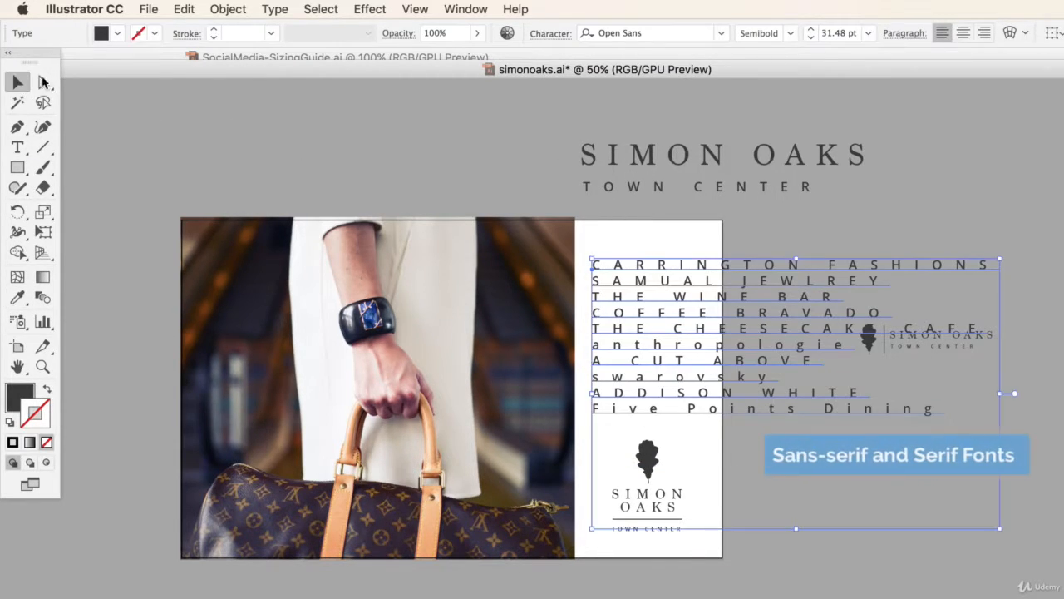
- Set the store list's tracking to 0 and turn on All Caps for it
click(549, 34)
click(560, 163)
click(584, 287)
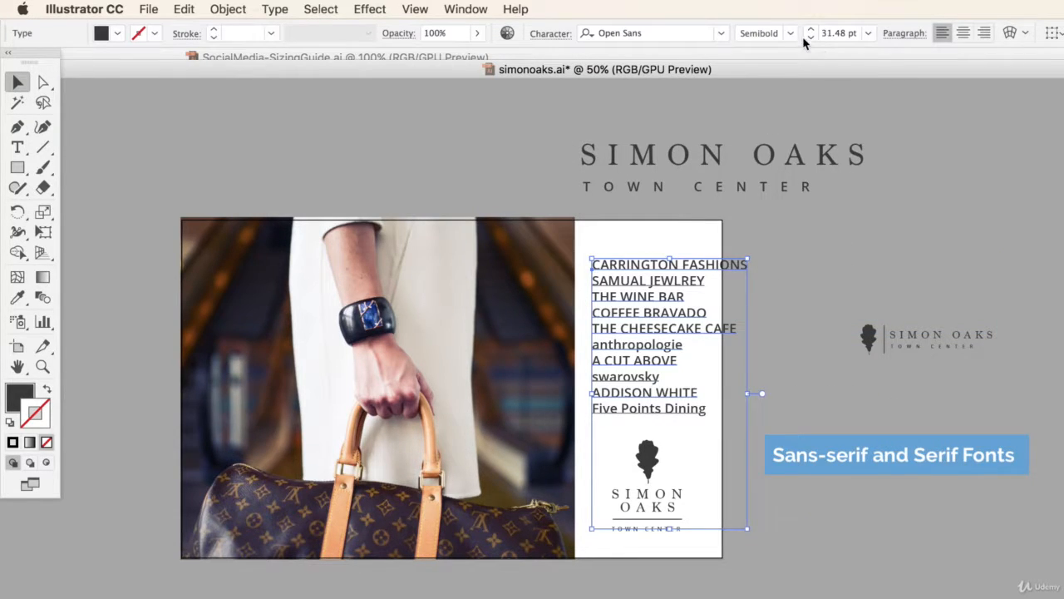
click(549, 34)
click(563, 47)
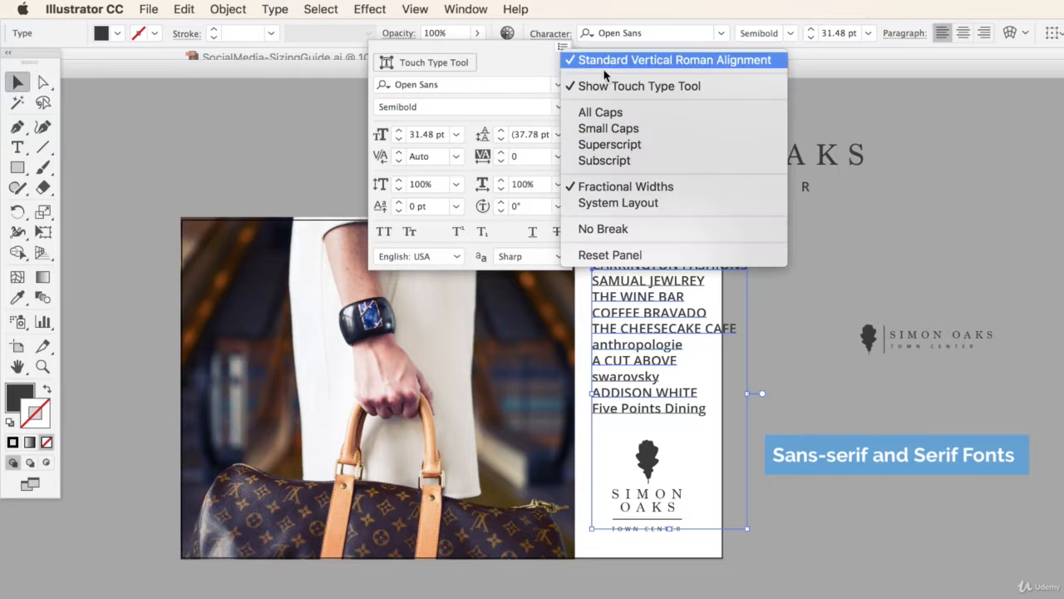
click(613, 114)
- Reduce the store list's font size to 21 pt
click(789, 35)
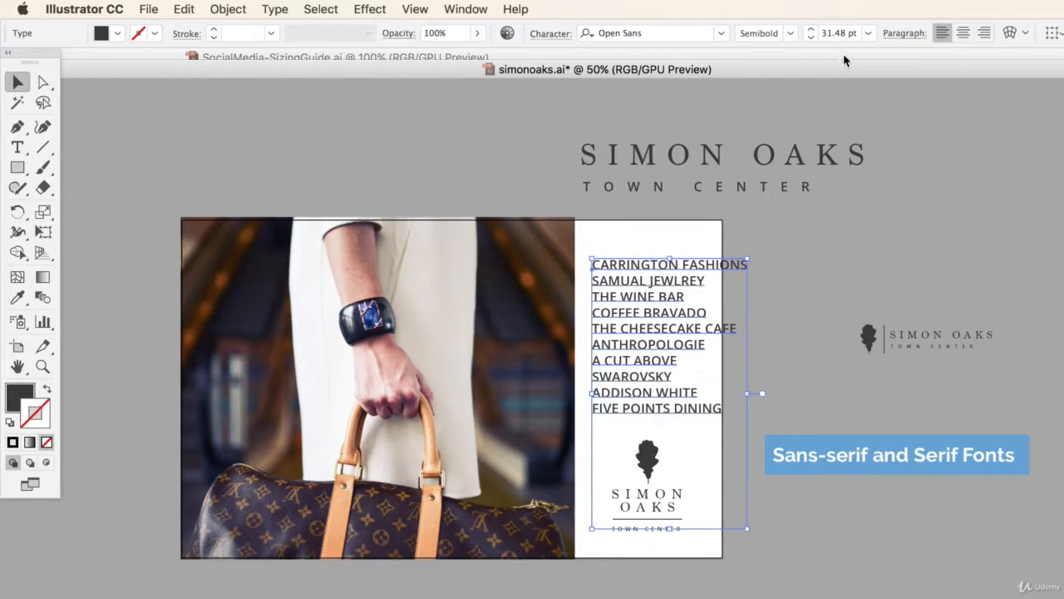
click(810, 38)
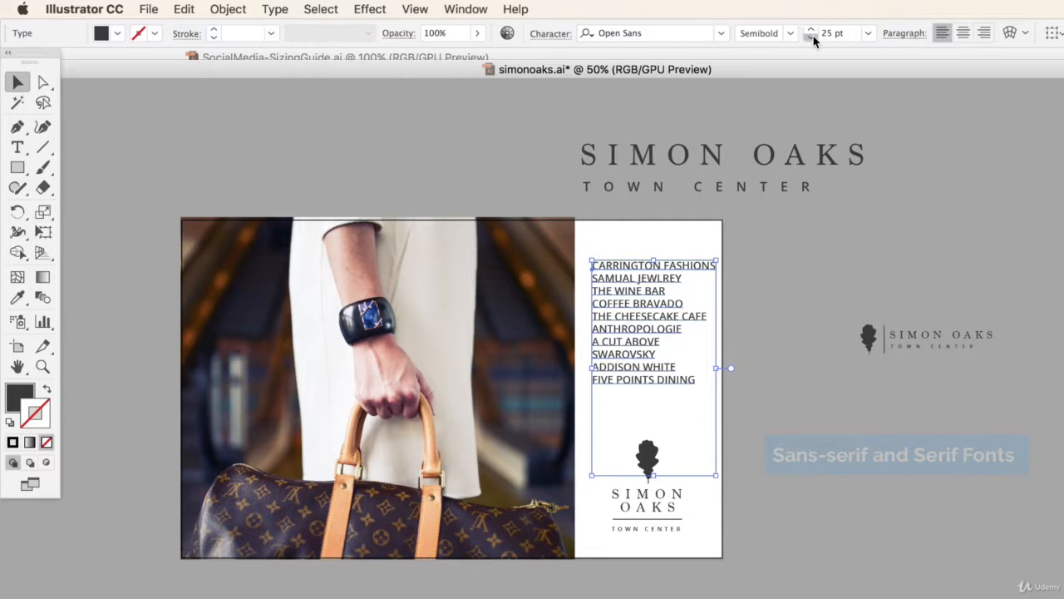
click(811, 37)
- Increase the store list's leading to 46 pt and move the list up in the white strip
click(550, 33)
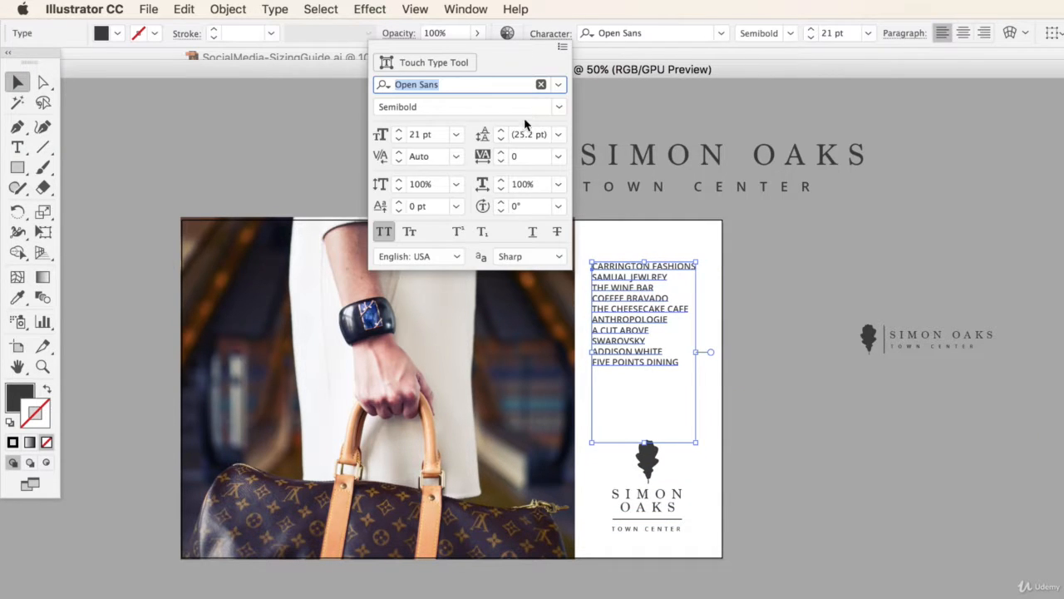
click(501, 131)
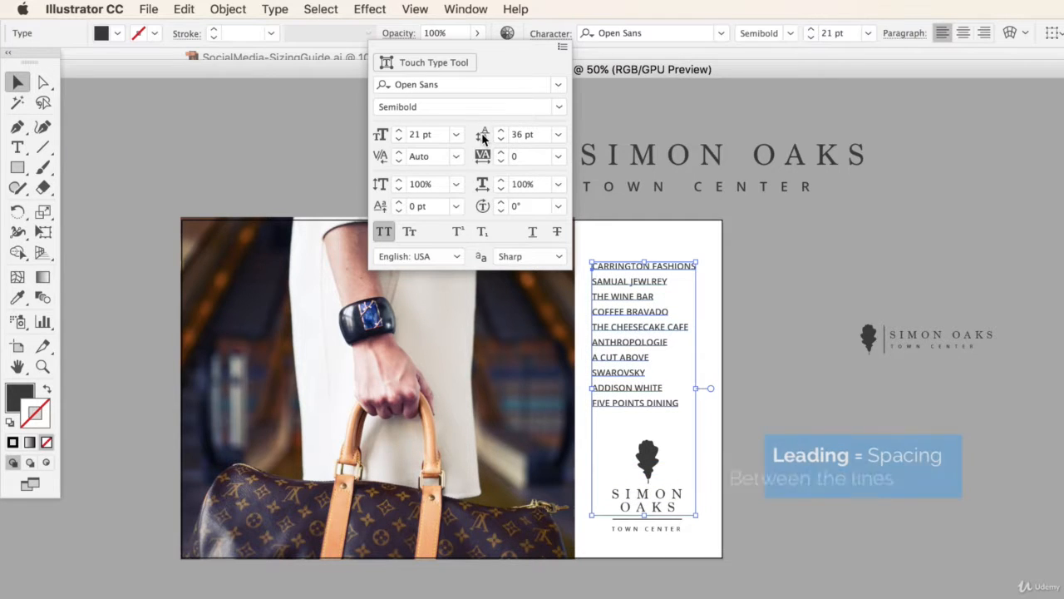
click(503, 131)
click(502, 132)
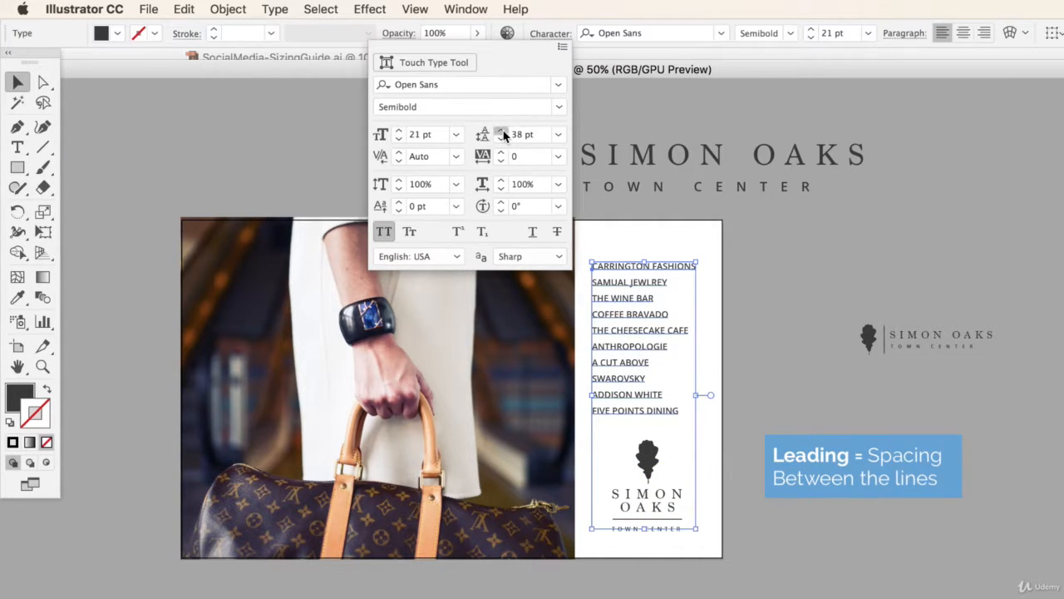
click(502, 132)
click(502, 131)
click(503, 131)
click(502, 131)
click(502, 131)
click(503, 132)
click(503, 131)
click(803, 283)
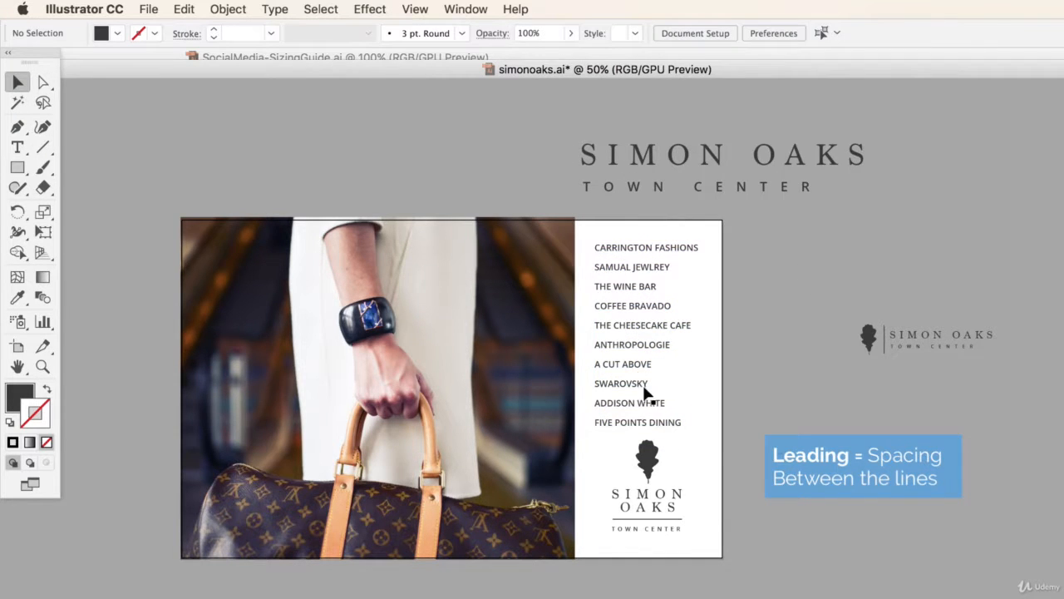
- Center-align the store list and move it back into the white strip above the vertical logo
click(646, 393)
click(962, 33)
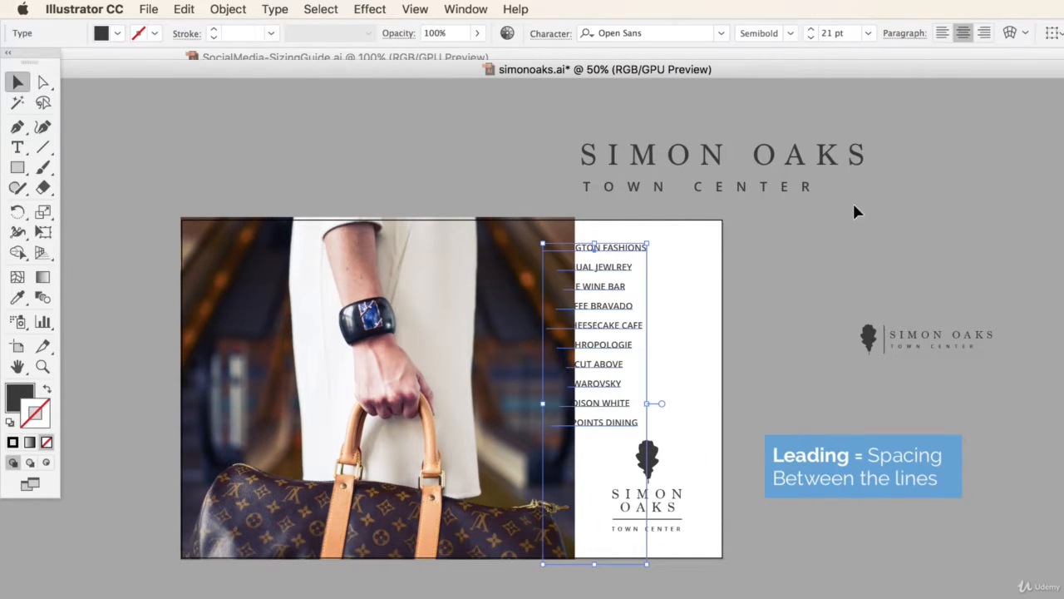
click(856, 212)
drag(593, 318, 642, 312)
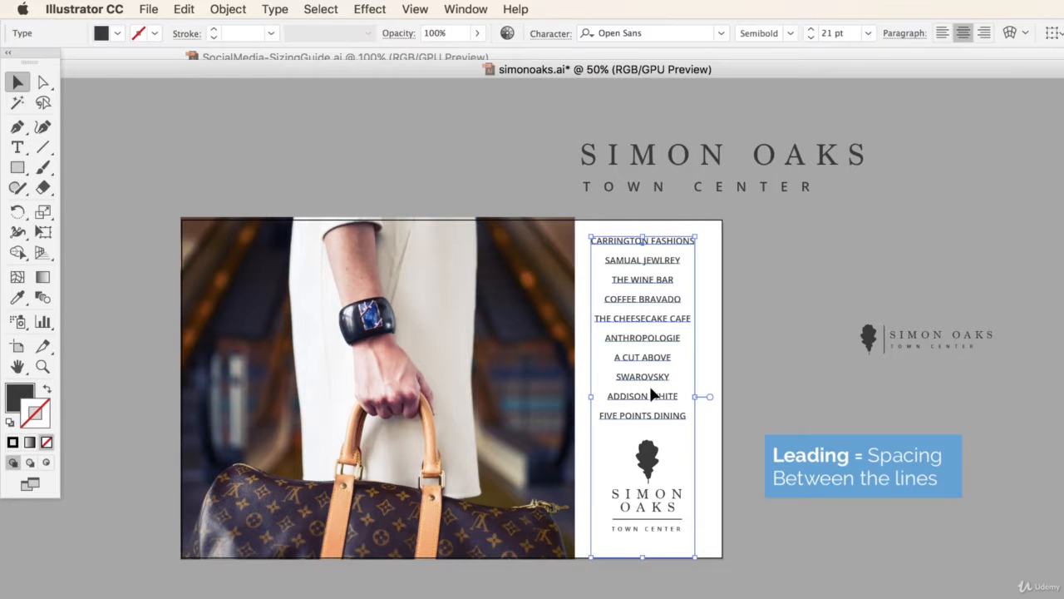
- Try the Regular weight of Open Sans on all lines of the store list
double_click(671, 416)
drag(682, 413, 536, 198)
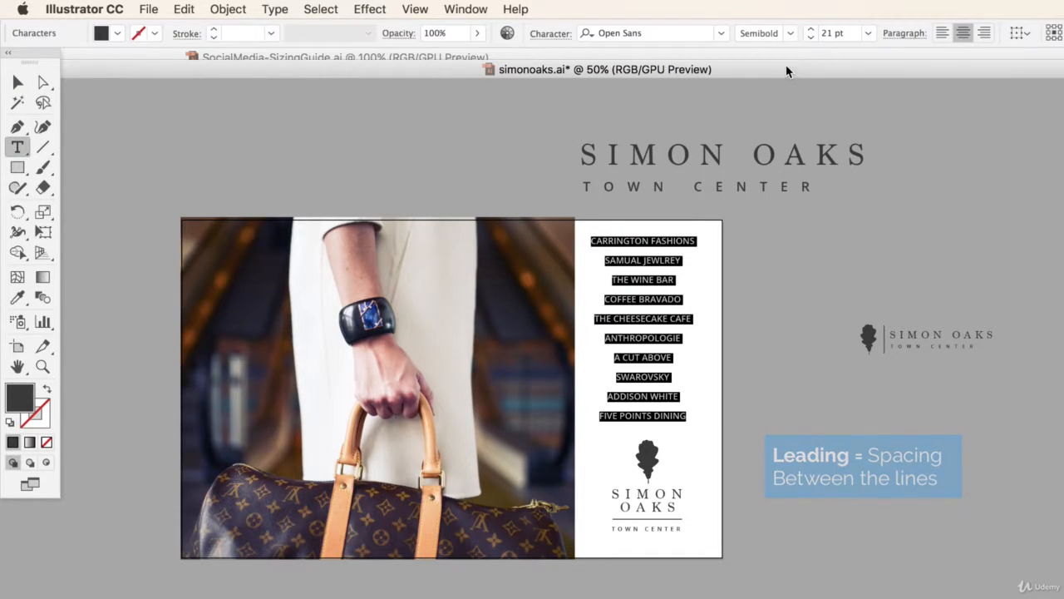
click(790, 33)
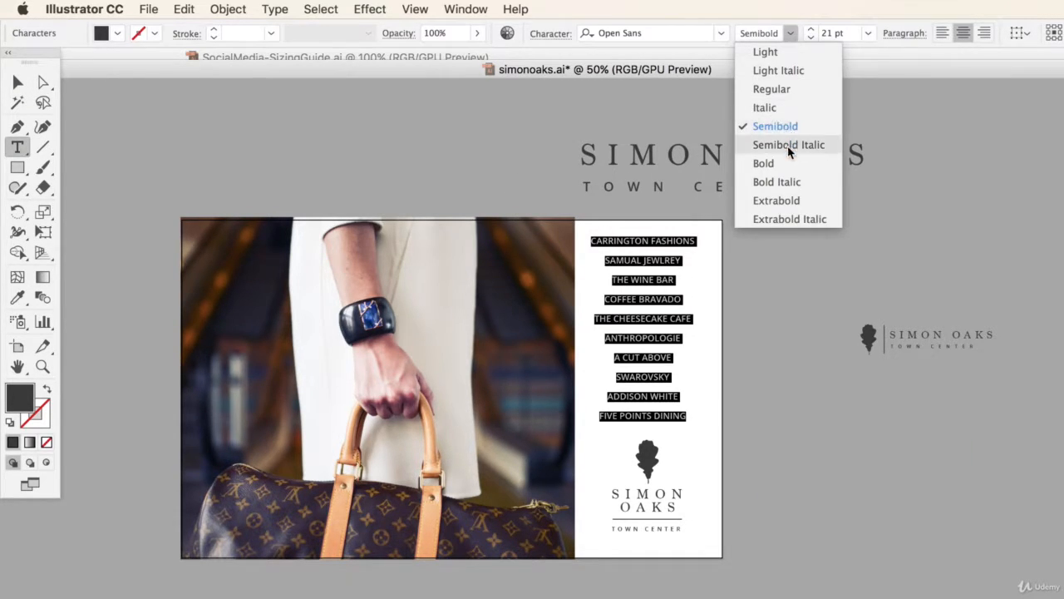
click(788, 89)
click(883, 206)
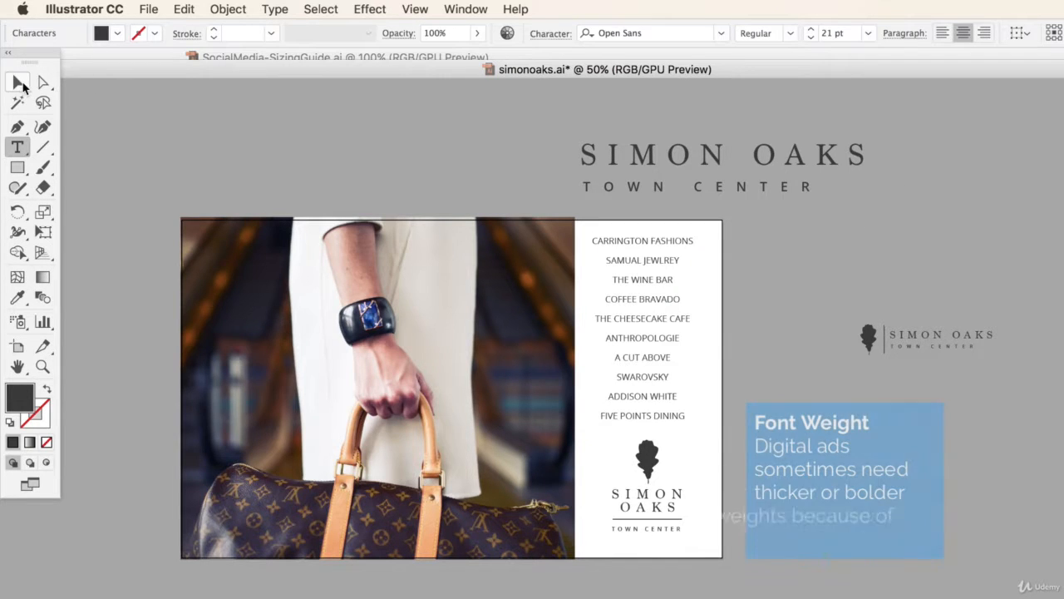
click(20, 83)
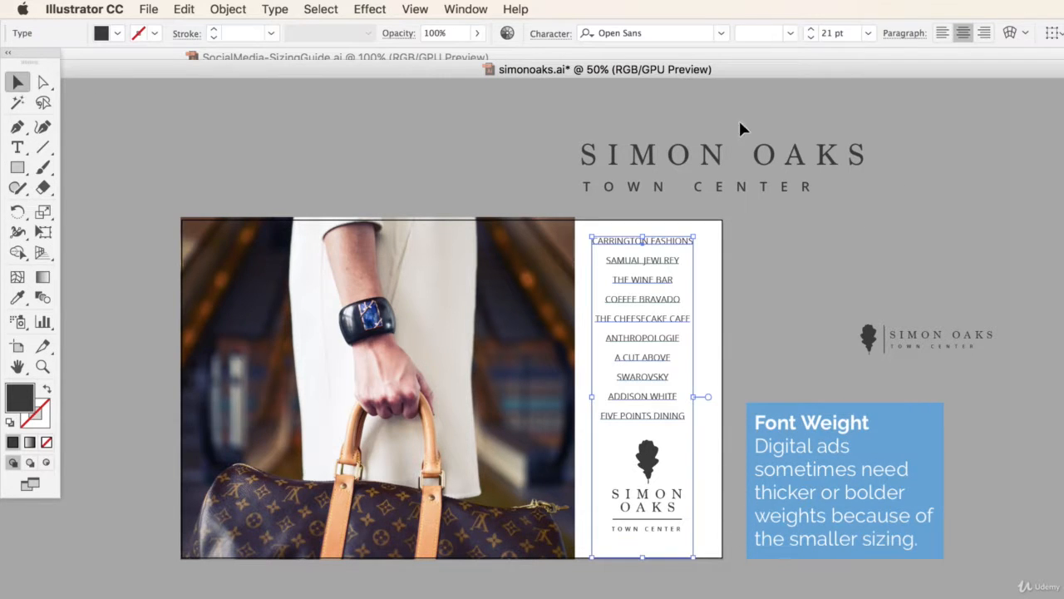
- Try the Light weight of Open Sans on all lines of the store list
double_click(672, 415)
drag(672, 415, 579, 226)
click(792, 34)
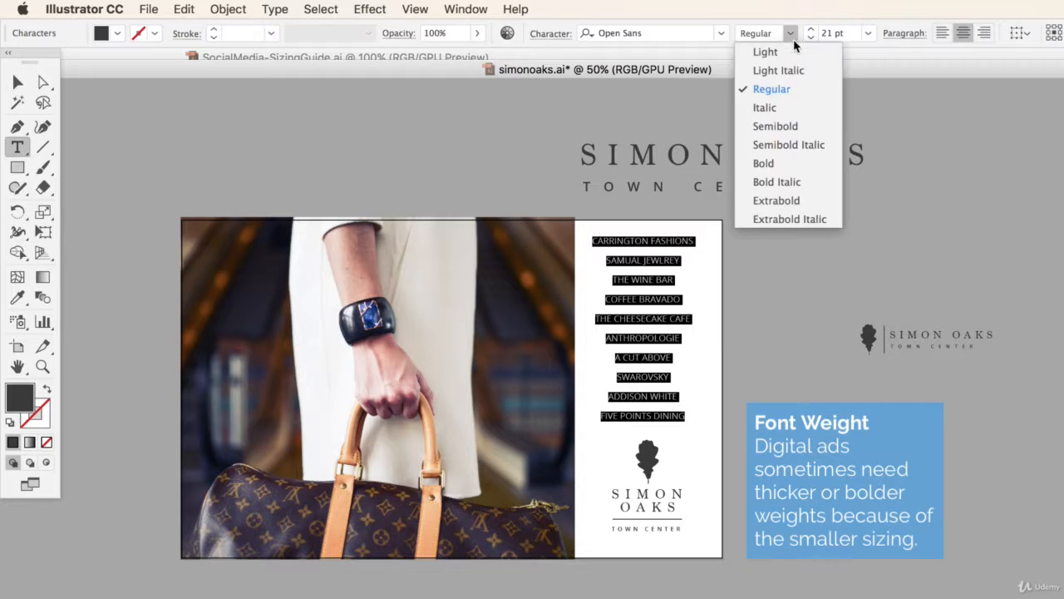
click(752, 52)
super+click(700, 352)
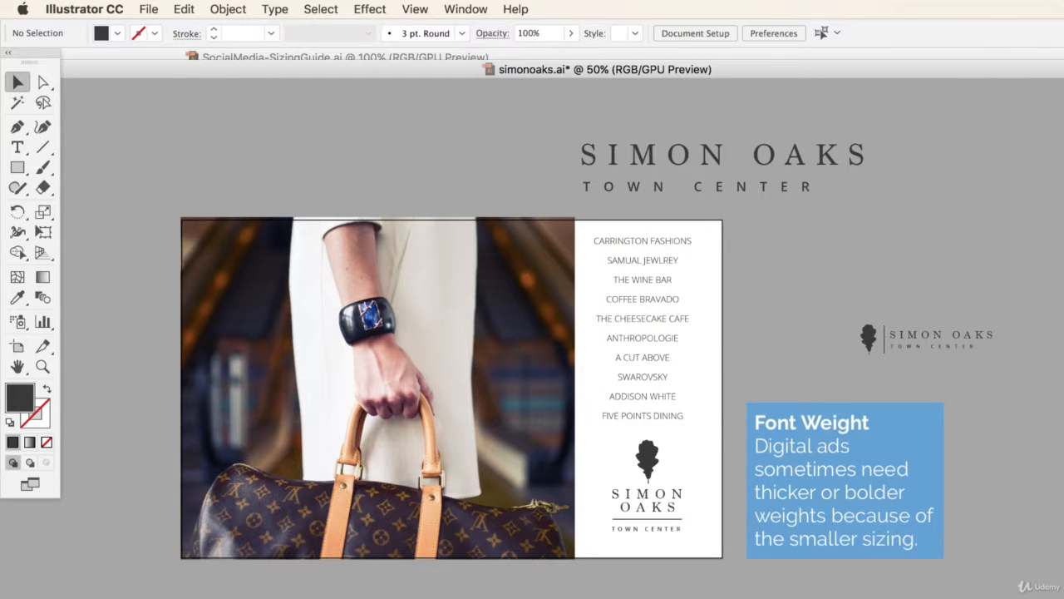
- Set all lines of the store list to the Semibold weight of Open Sans
key(super+minus)
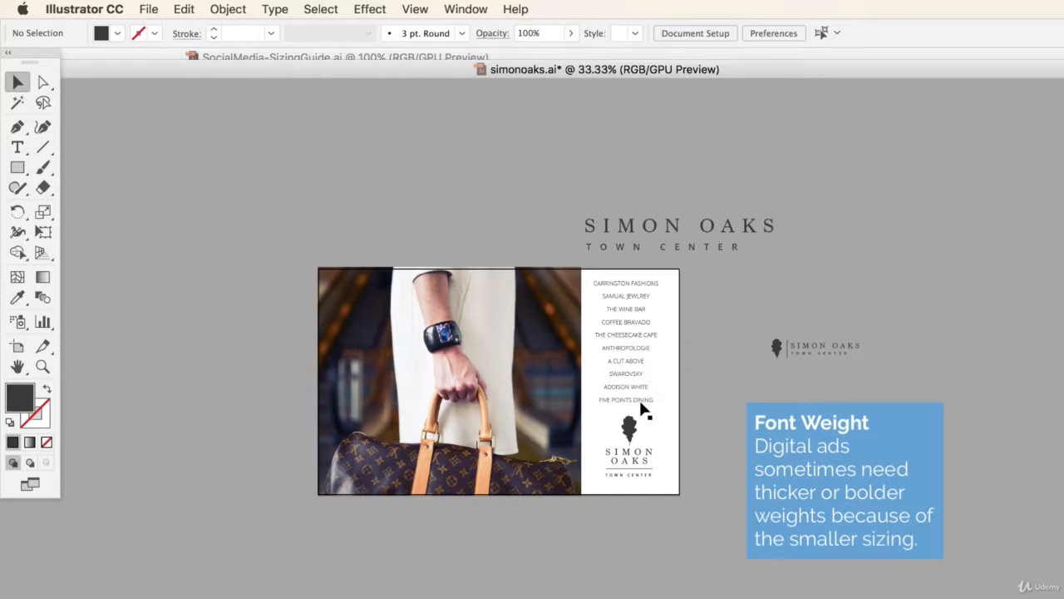
key(t)
drag(653, 401, 586, 271)
click(791, 34)
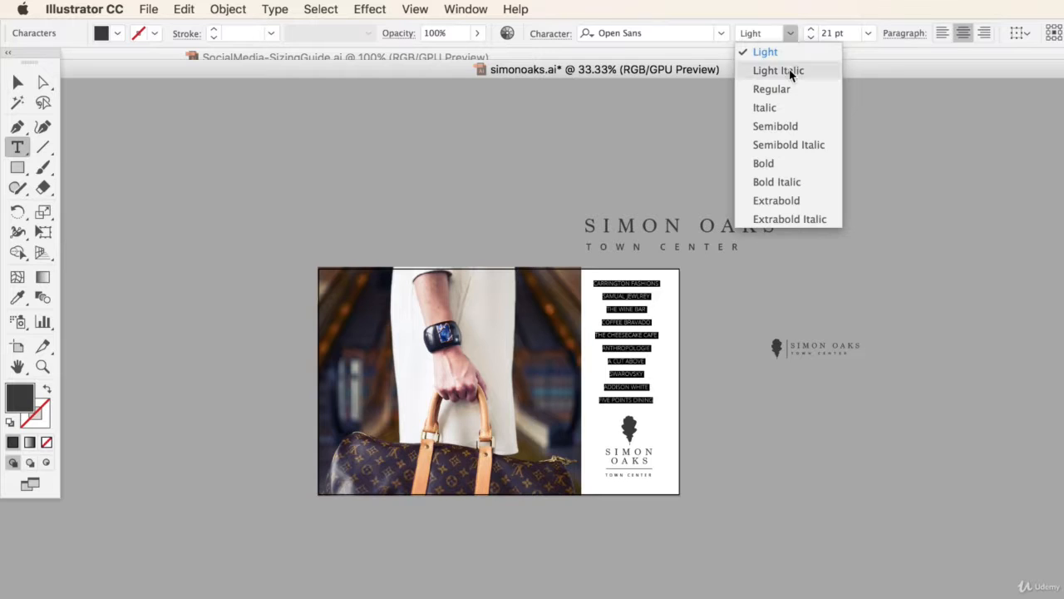
click(782, 127)
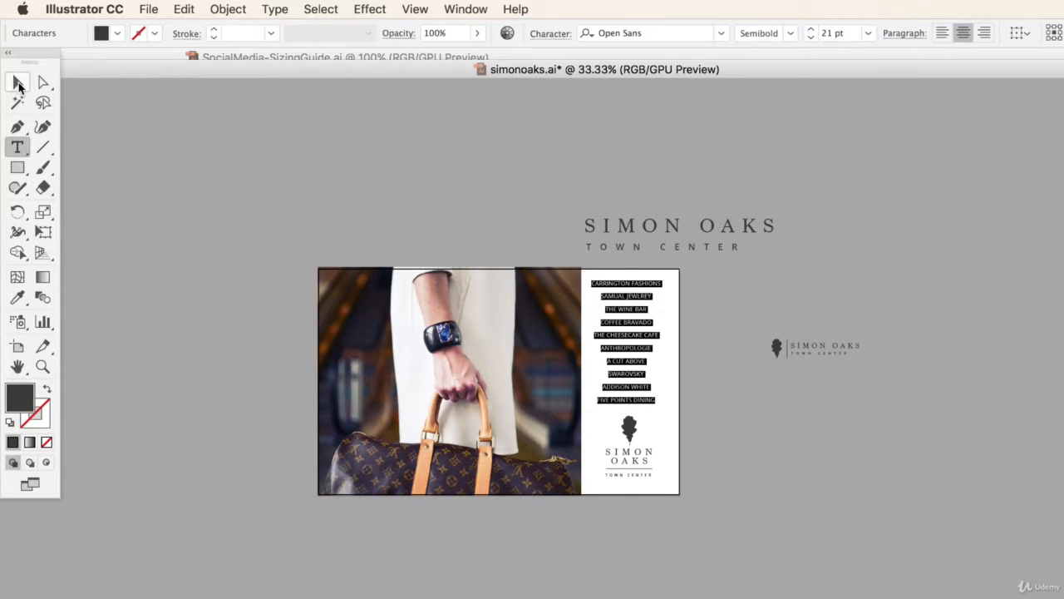
click(17, 82)
- Set the store list's tracking to 100 and reduce its font size to 18 pt
click(549, 34)
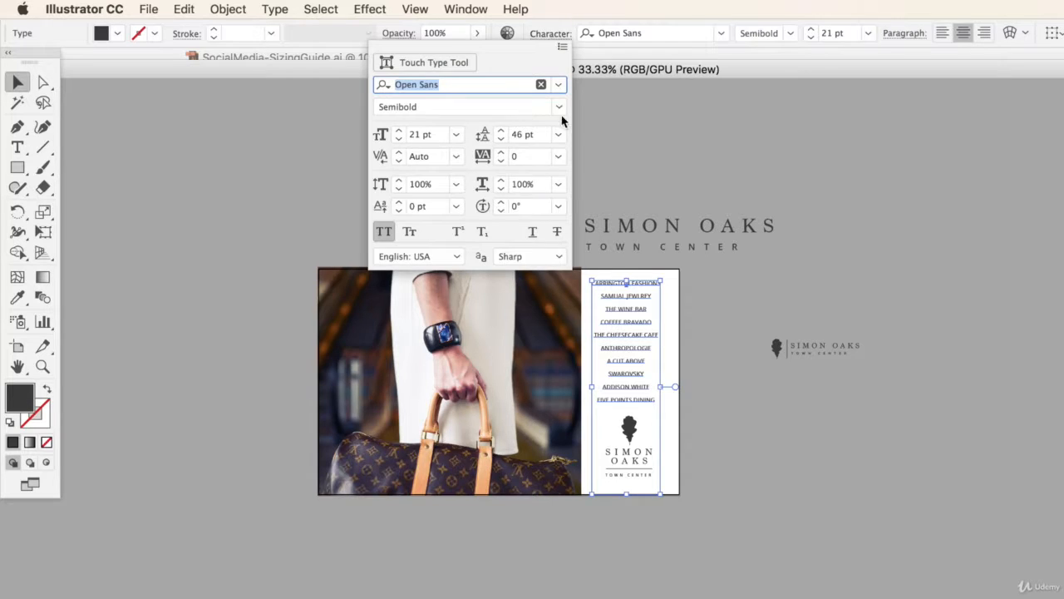
click(559, 157)
click(592, 405)
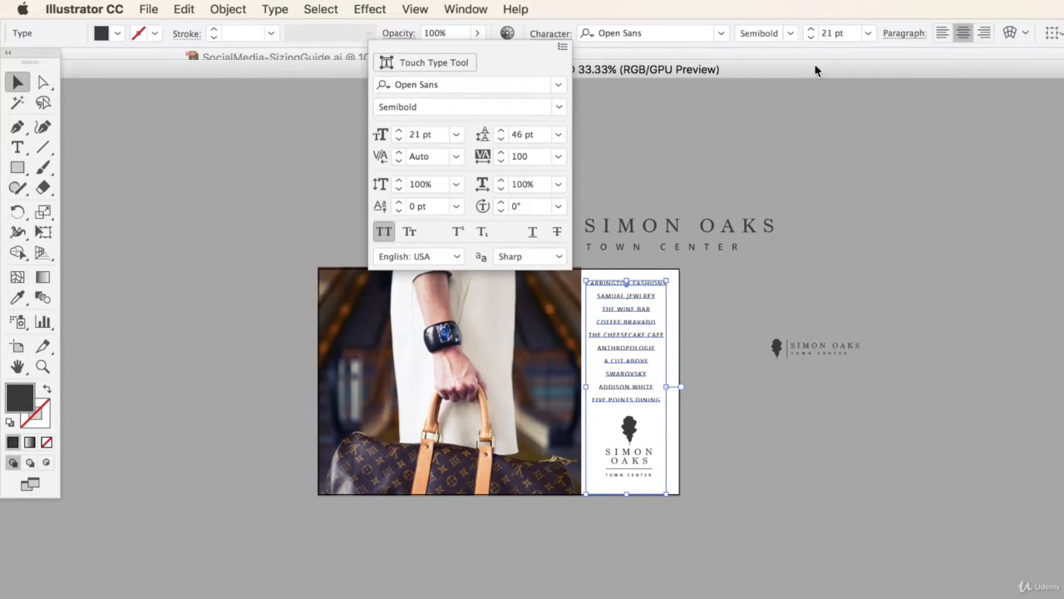
click(810, 37)
click(811, 38)
click(810, 37)
click(811, 37)
- Tighten the store list's leading to 40 pt and move the list slightly lower in the white strip
click(553, 35)
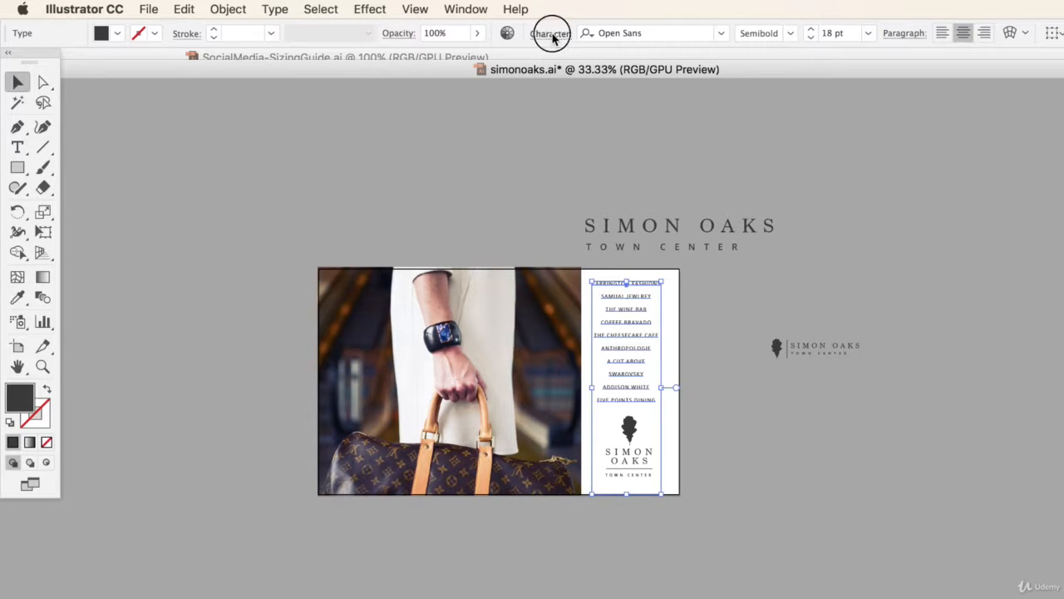
click(501, 139)
click(501, 140)
click(501, 140)
click(501, 140)
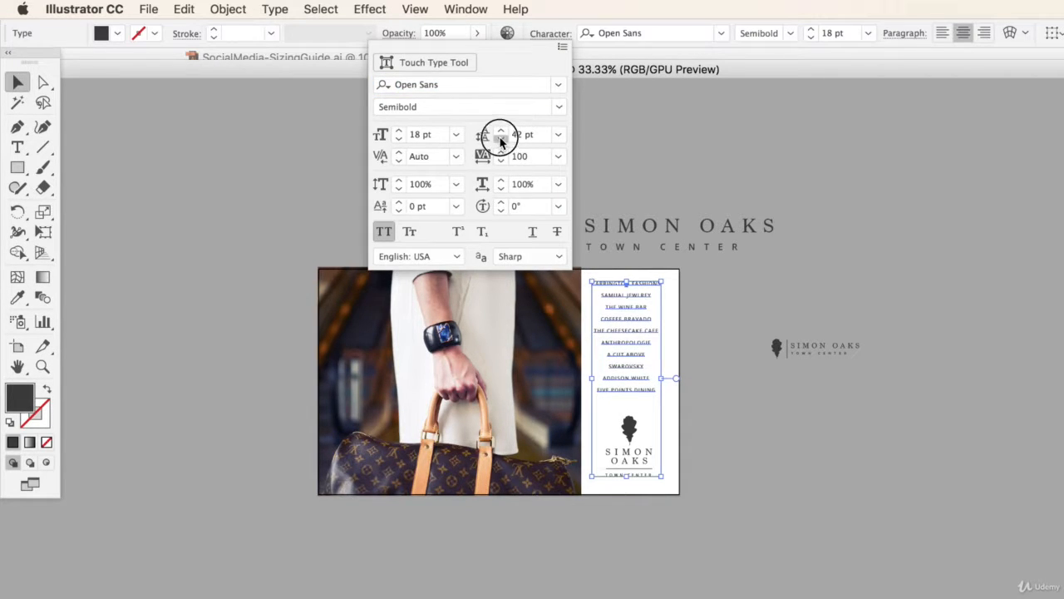
click(501, 140)
click(500, 140)
click(11, 86)
click(169, 159)
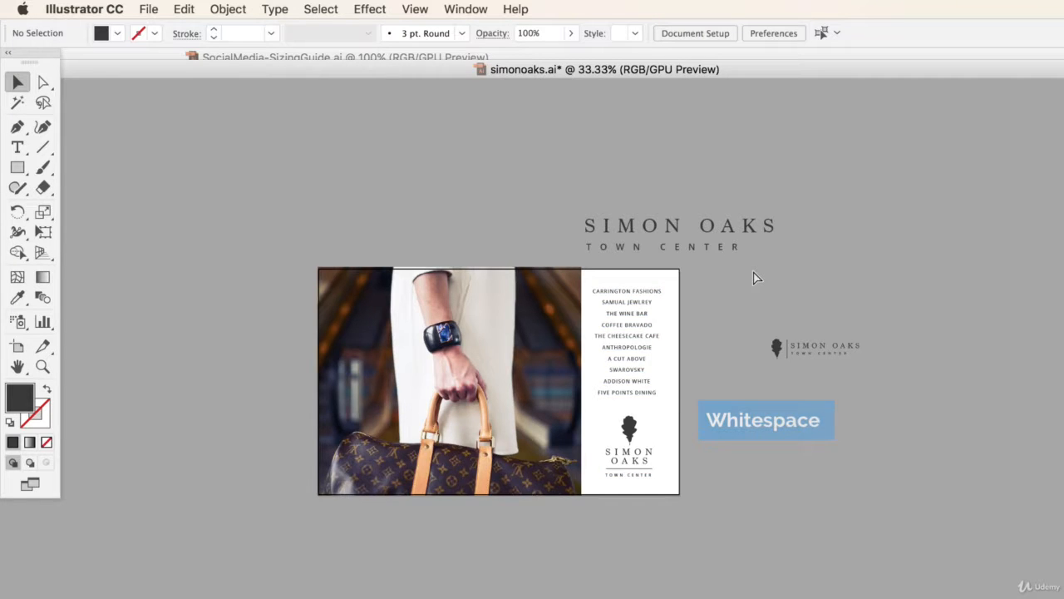
- Place a copy of the store list on the pasteboard, beside the artboard and below the horizontal logo
key(super+equal)
click(671, 254)
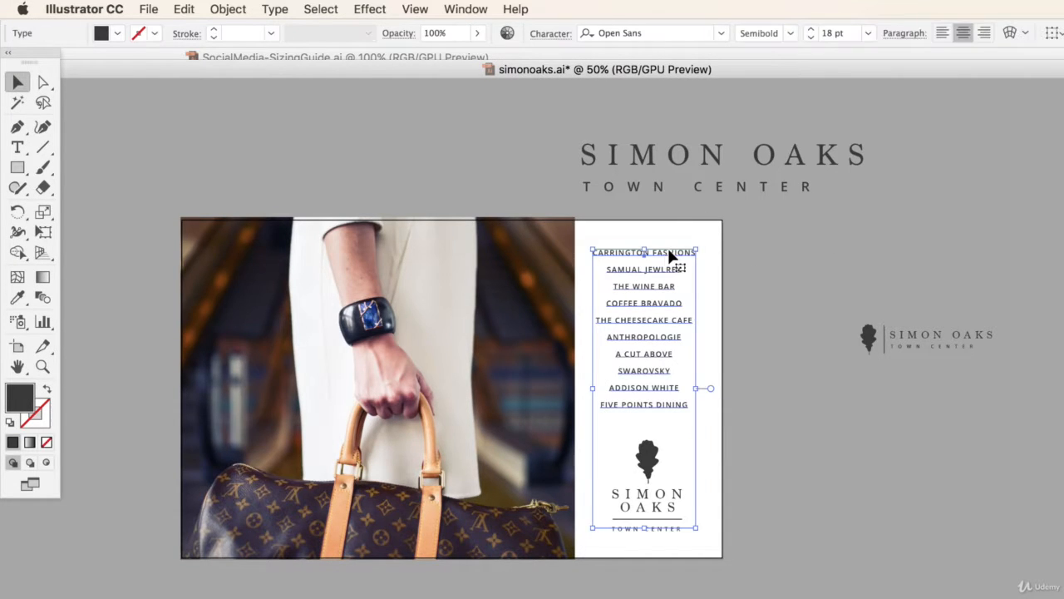
drag(656, 277, 917, 461)
- Apply the enlarged "SIMON OAKS" text's serif formatting to the artboard's store list with the Eyedropper, and shift the list left
click(653, 293)
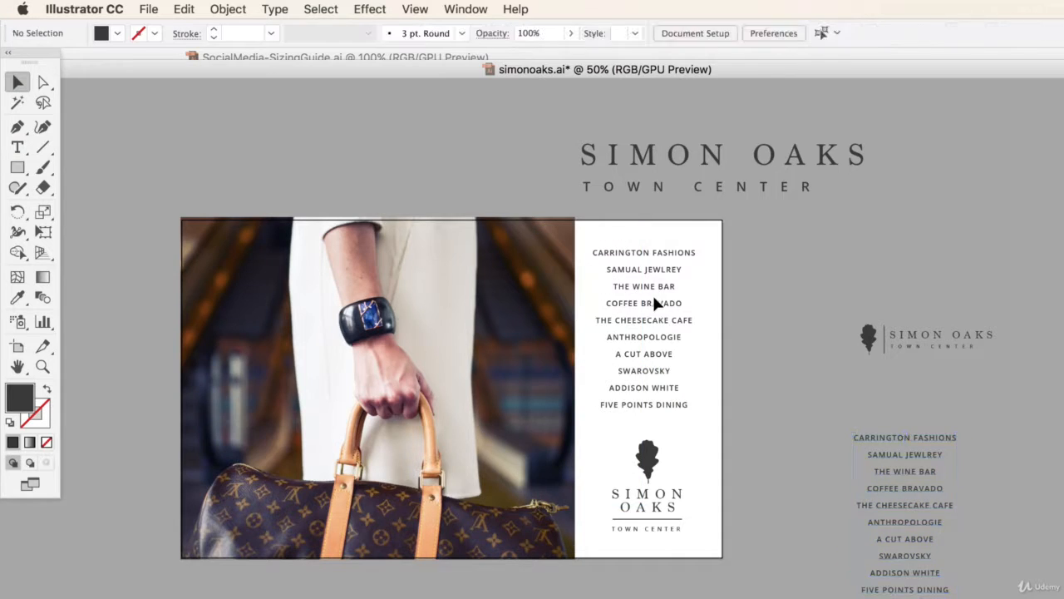
click(17, 297)
click(672, 153)
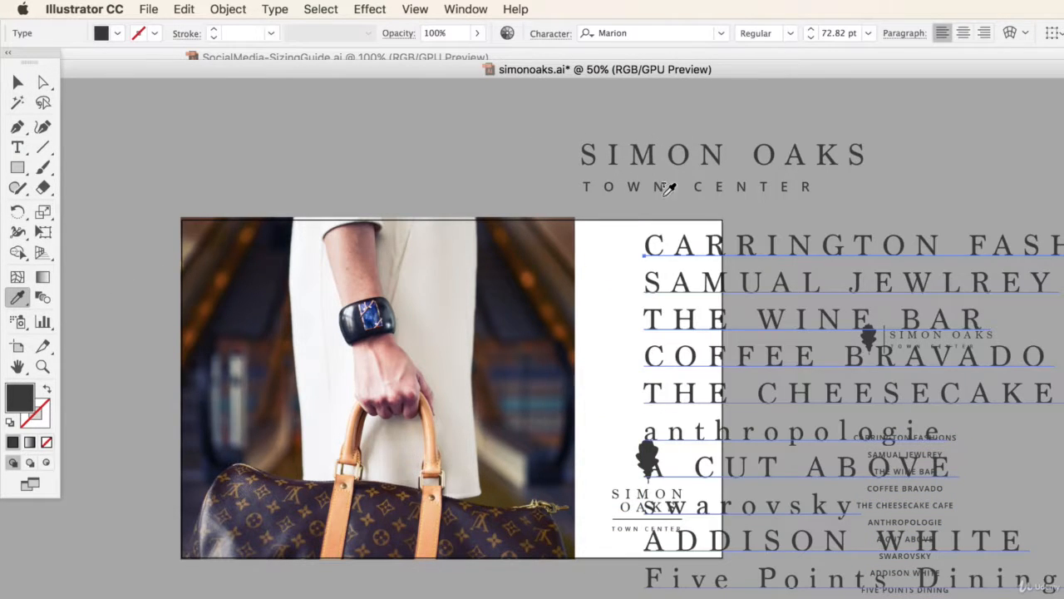
click(17, 82)
drag(650, 275, 452, 255)
- Set the serif store list's tracking to 200 and scale it down to 25.18 pt over the white strip
click(551, 34)
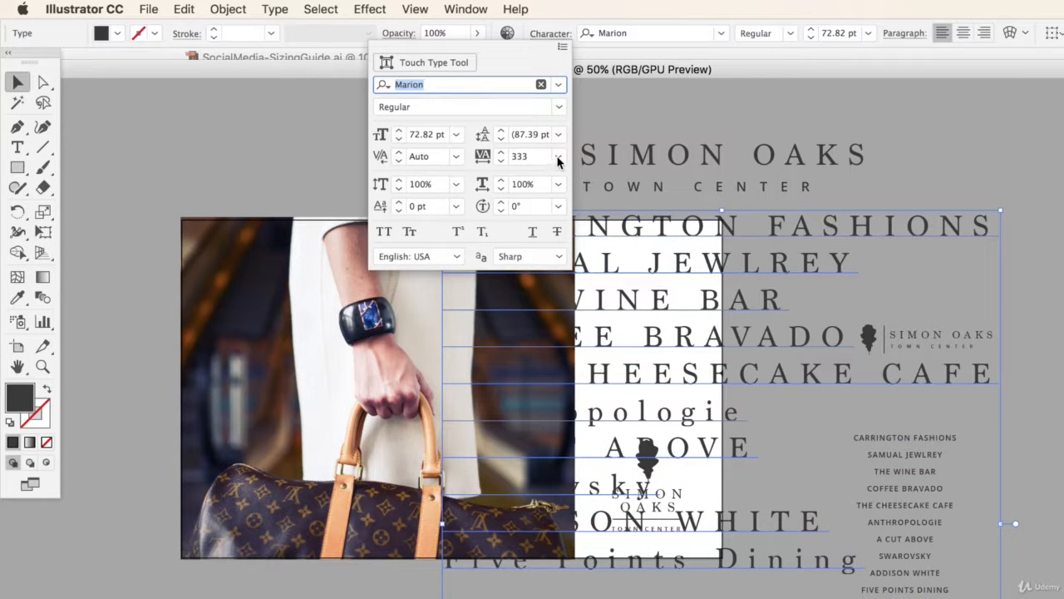
click(558, 157)
click(582, 418)
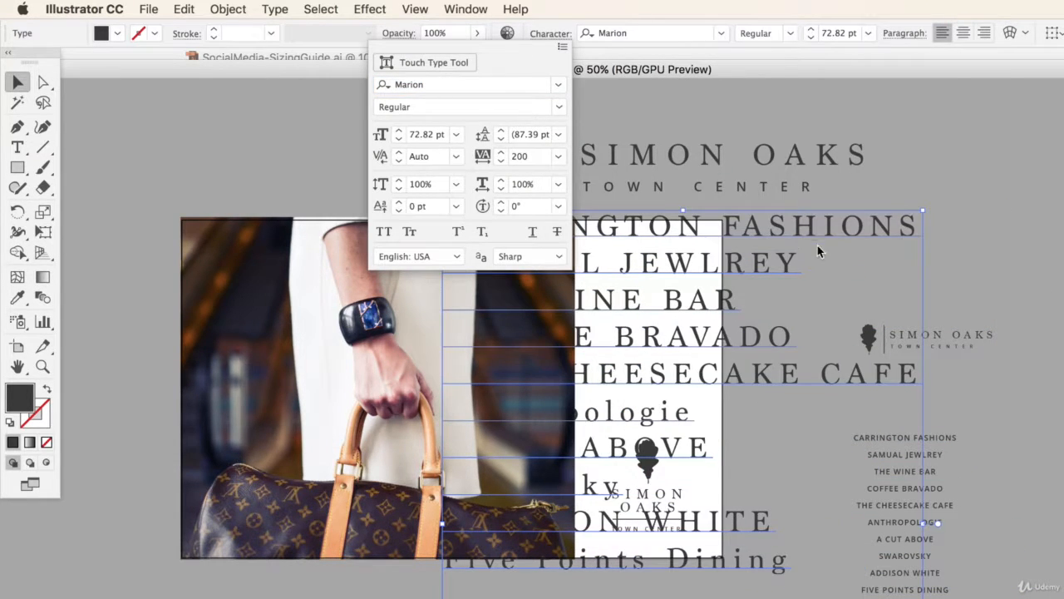
click(829, 224)
drag(895, 222, 699, 416)
- Turn on All Caps for the serif store list
click(551, 34)
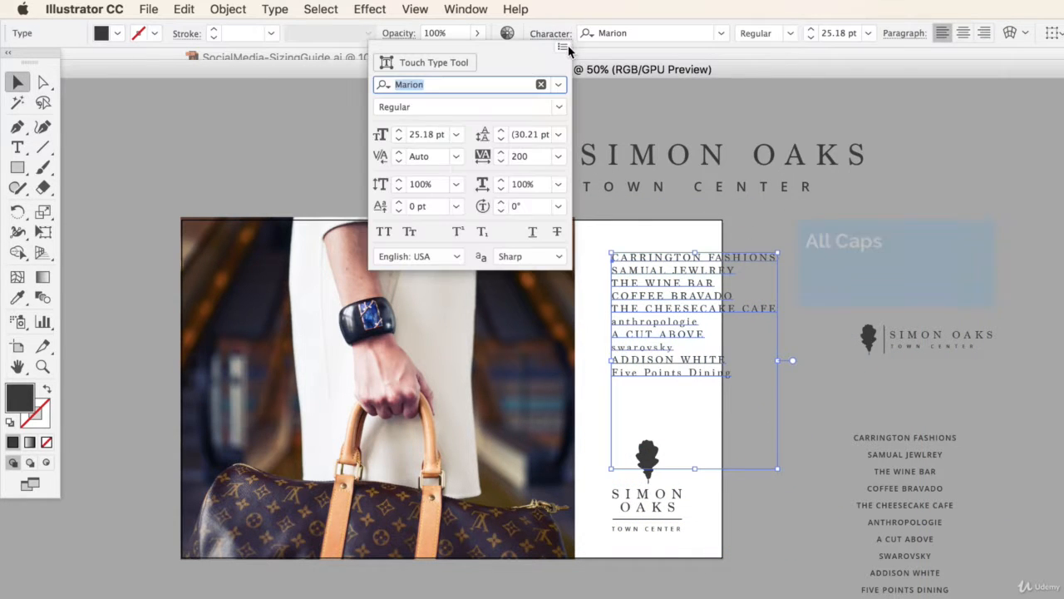
click(563, 46)
click(602, 111)
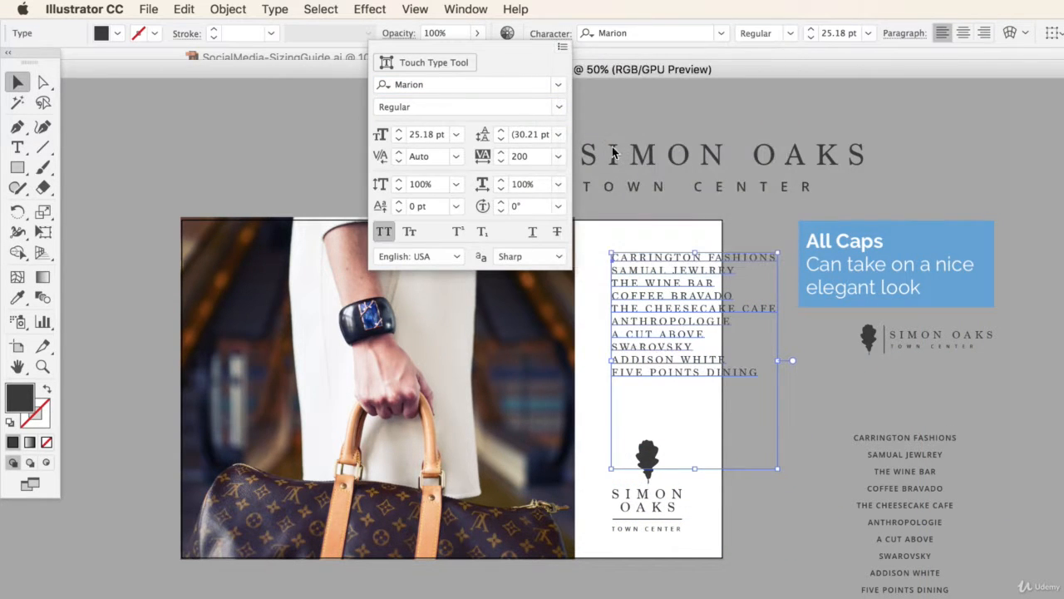
- Increase the serif store list's leading to 47 pt
click(501, 131)
click(501, 130)
click(501, 130)
click(501, 130)
click(501, 130)
click(501, 130)
click(500, 131)
click(500, 130)
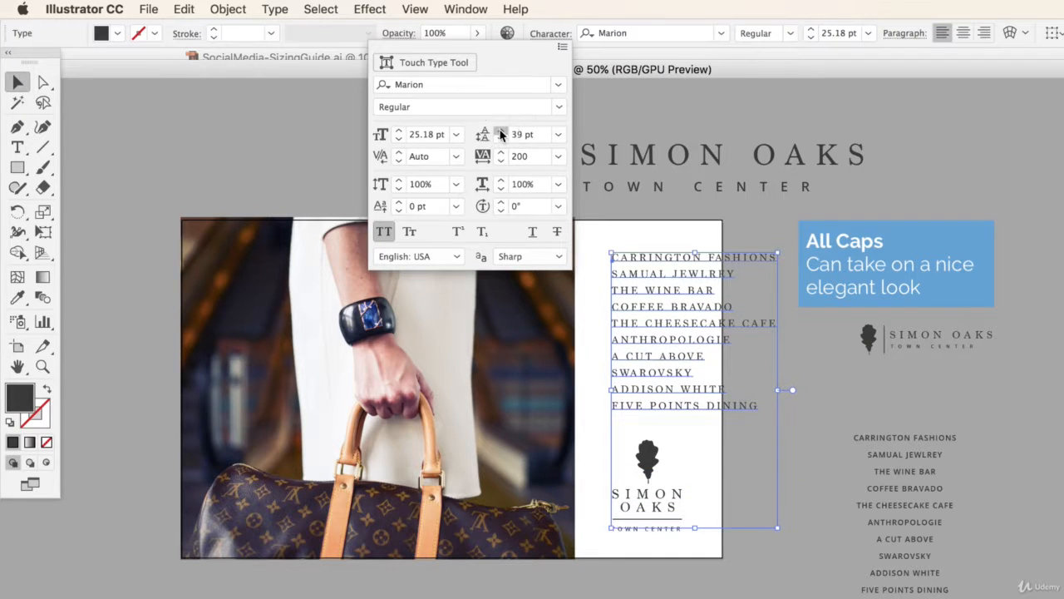
click(500, 131)
click(500, 131)
click(500, 131)
click(501, 130)
click(501, 131)
click(501, 131)
click(501, 131)
click(501, 130)
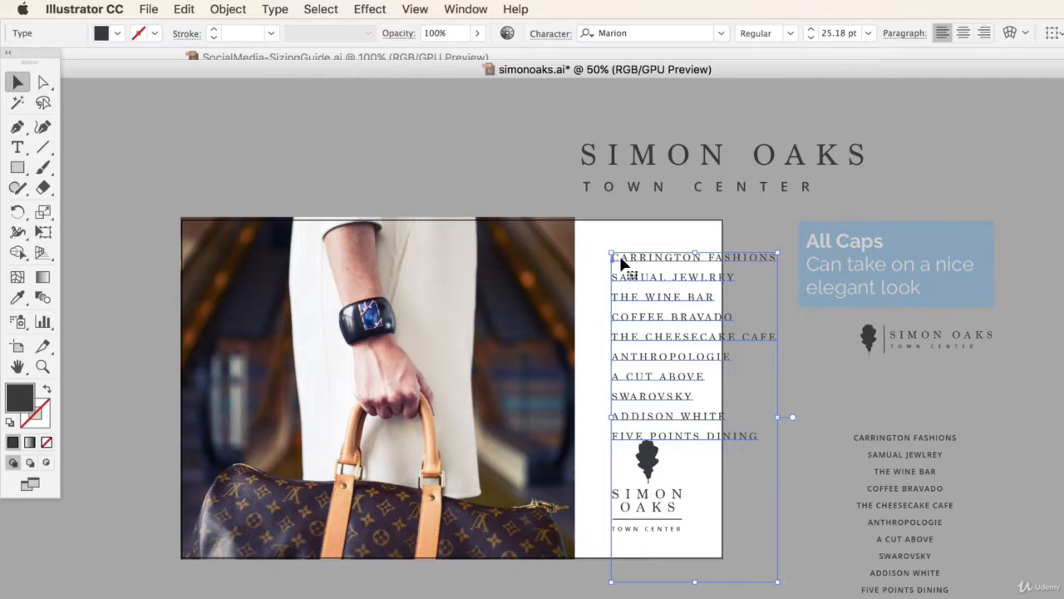
click(851, 233)
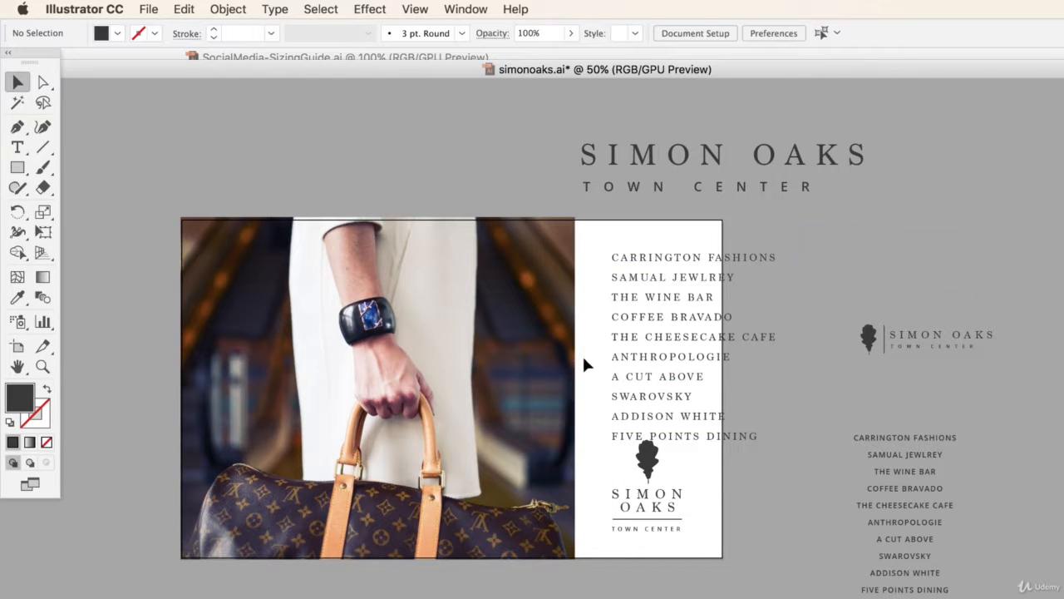
- Scale the artboard's serif store list down to 19.63 pt so it clears the logo
click(687, 400)
drag(781, 583, 741, 509)
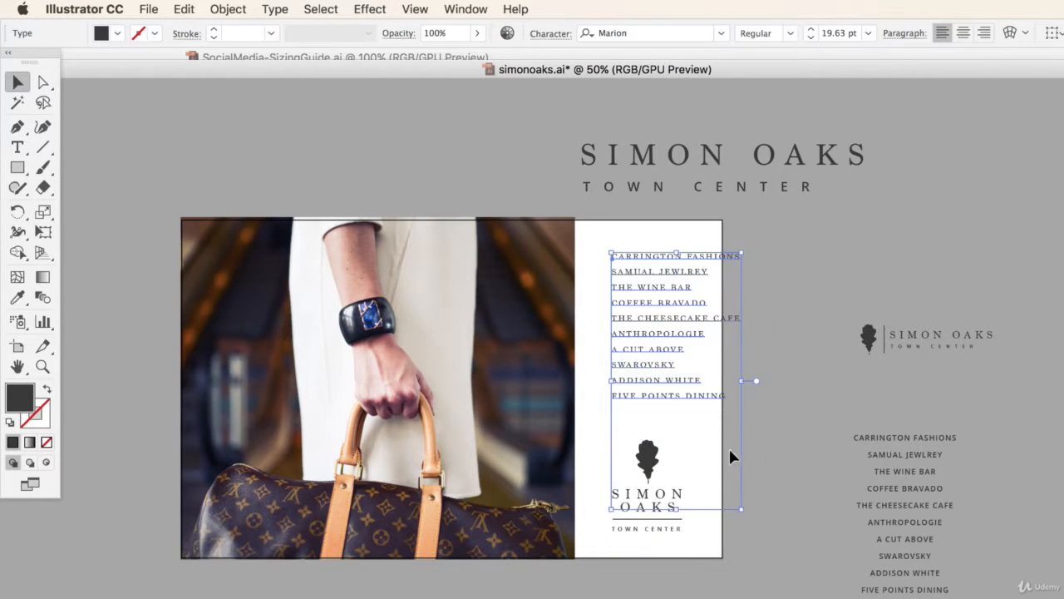
key(super+shift+a)
- Change the weight of all the text in the serif store list to Marion Bold
double_click(627, 257)
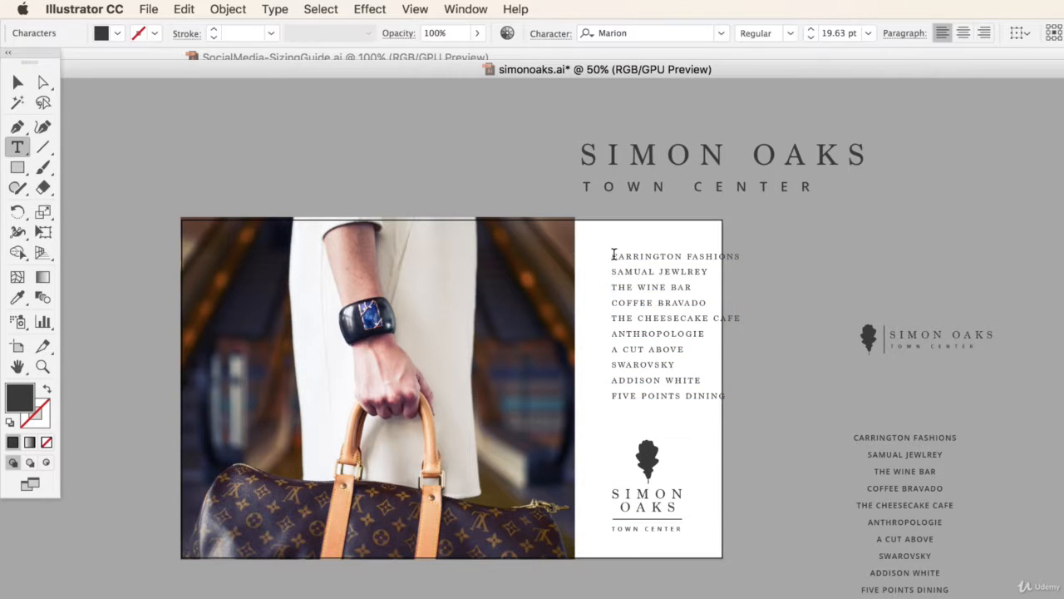
drag(613, 254, 769, 421)
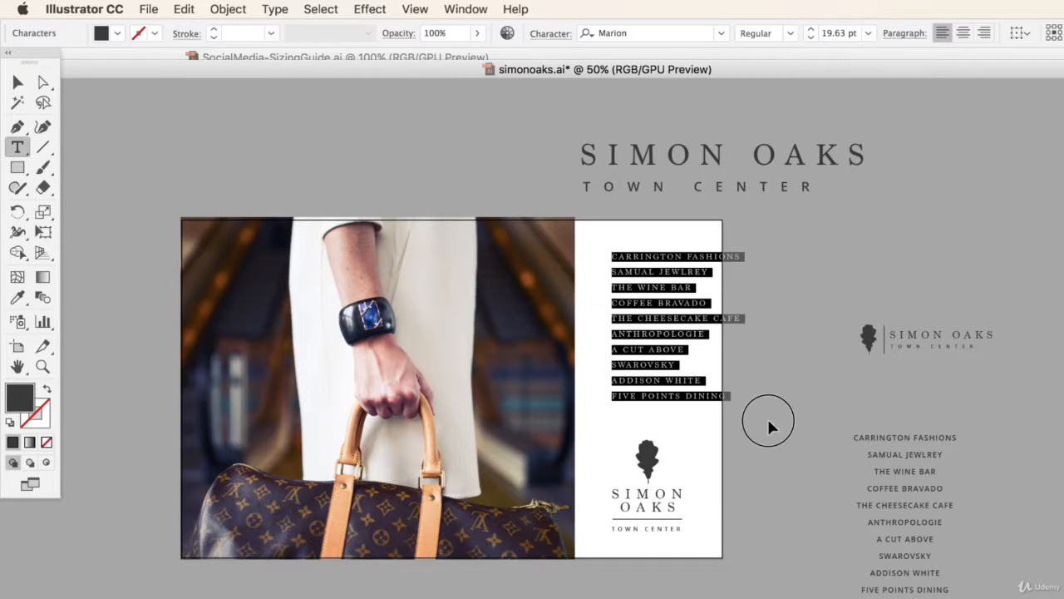
click(774, 33)
click(772, 88)
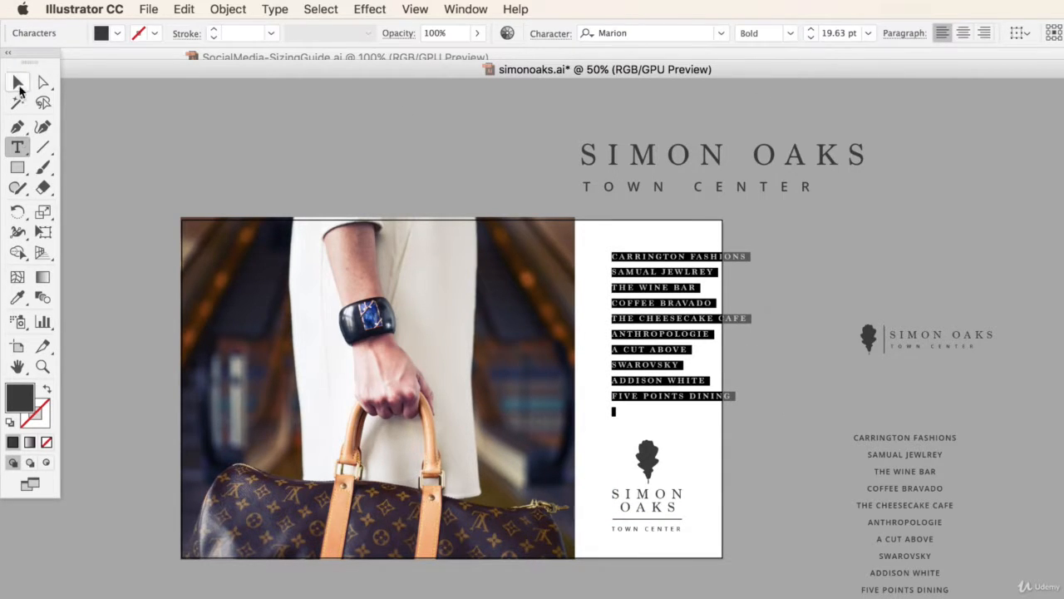
- Move the bold store list left within the white strip and scale it down to 17.75 pt
click(19, 83)
click(325, 149)
drag(605, 298, 611, 306)
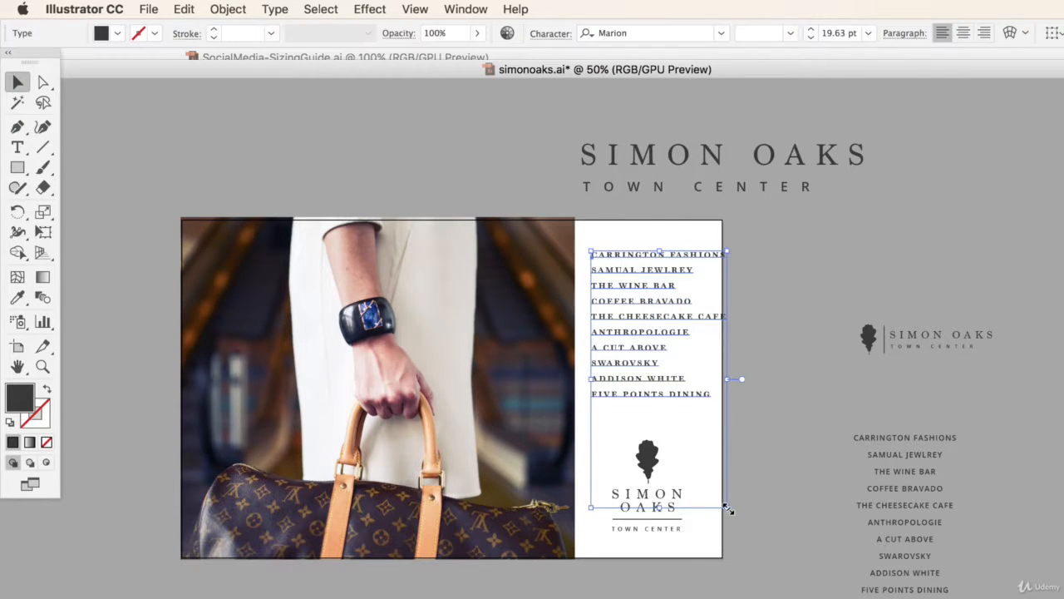
drag(728, 509, 714, 482)
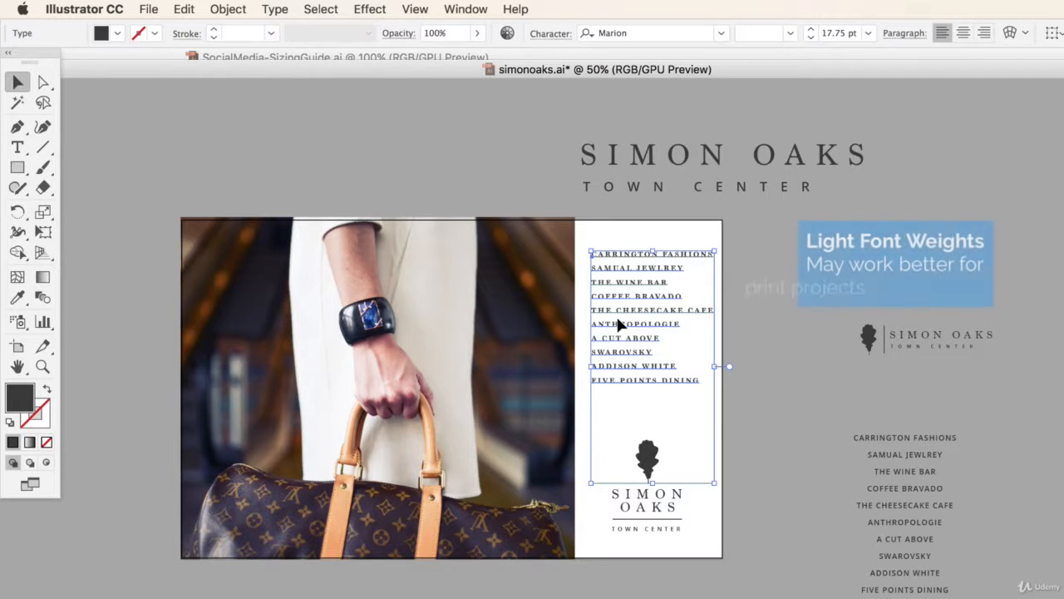
click(792, 260)
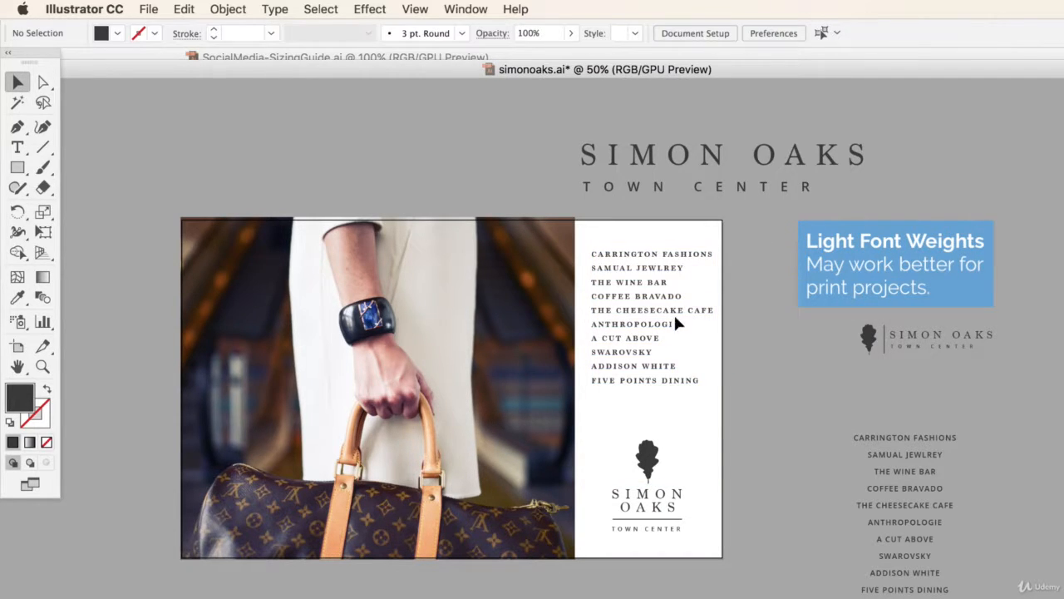
drag(679, 252, 676, 254)
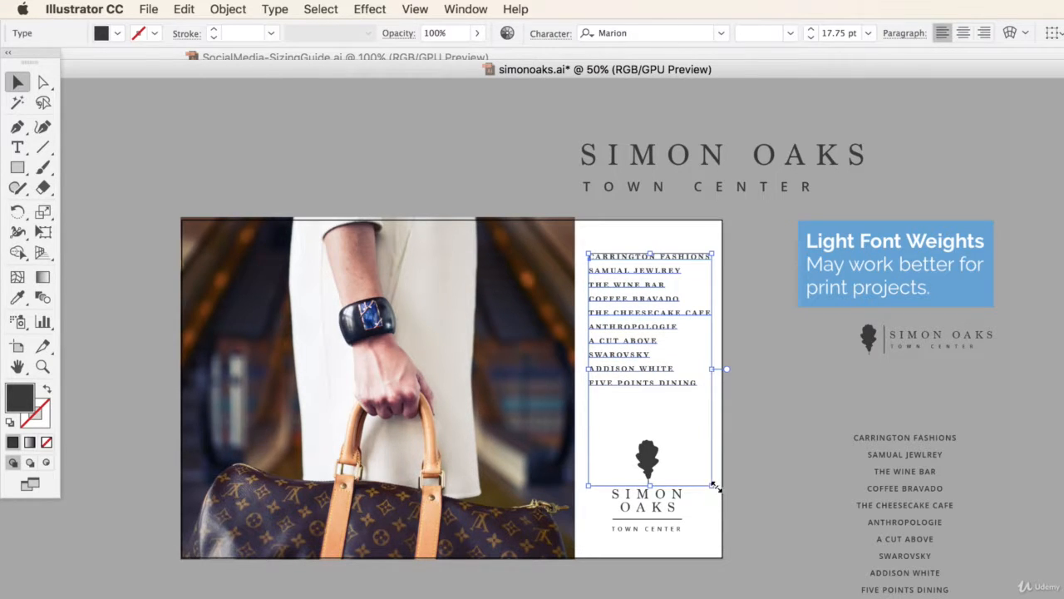
click(758, 510)
click(790, 389)
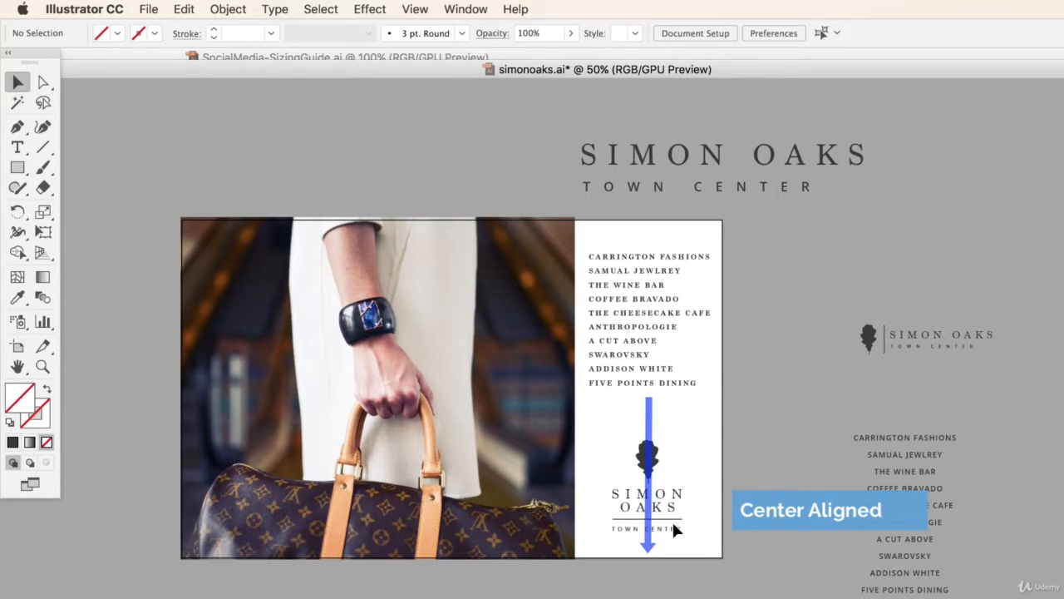
- Center-align the serif store list's text and reposition the list inside the white strip above the logo
click(644, 374)
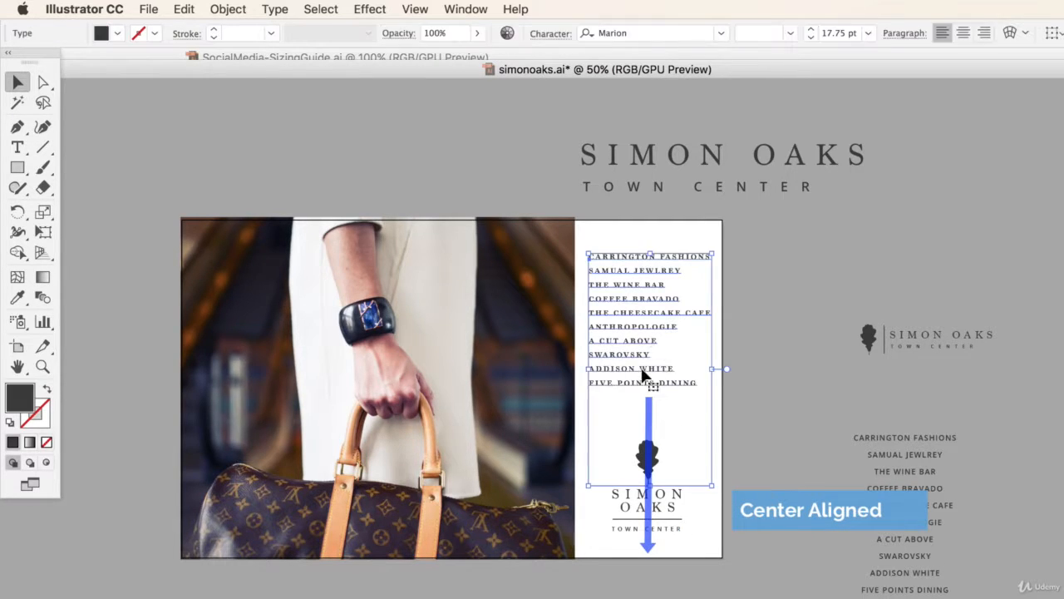
click(962, 33)
click(700, 258)
drag(623, 288, 668, 297)
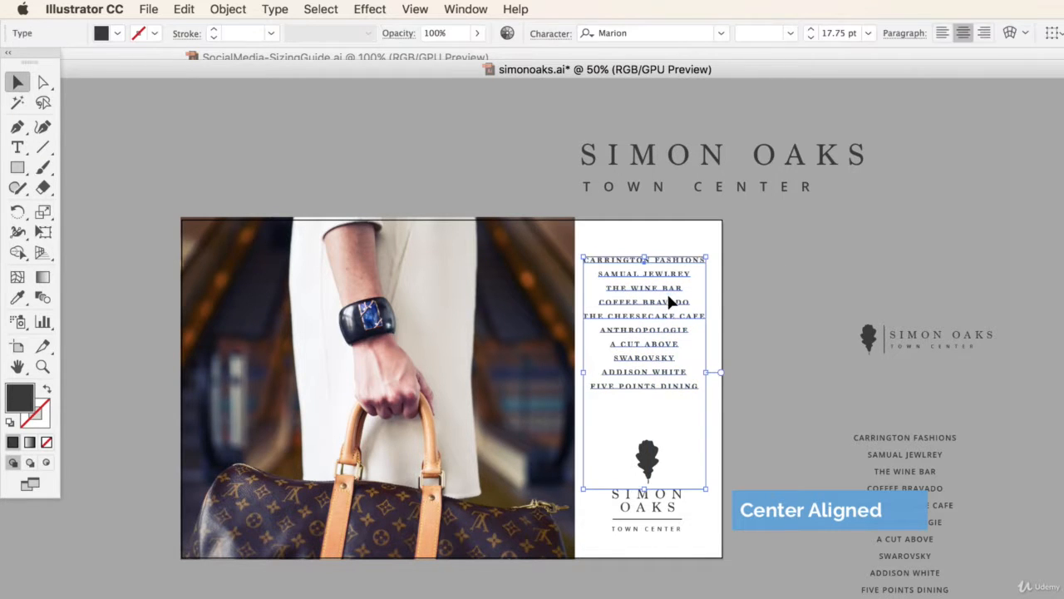
- Increase the centered store list's leading and shift the list slightly upward to balance it above the logo
click(551, 35)
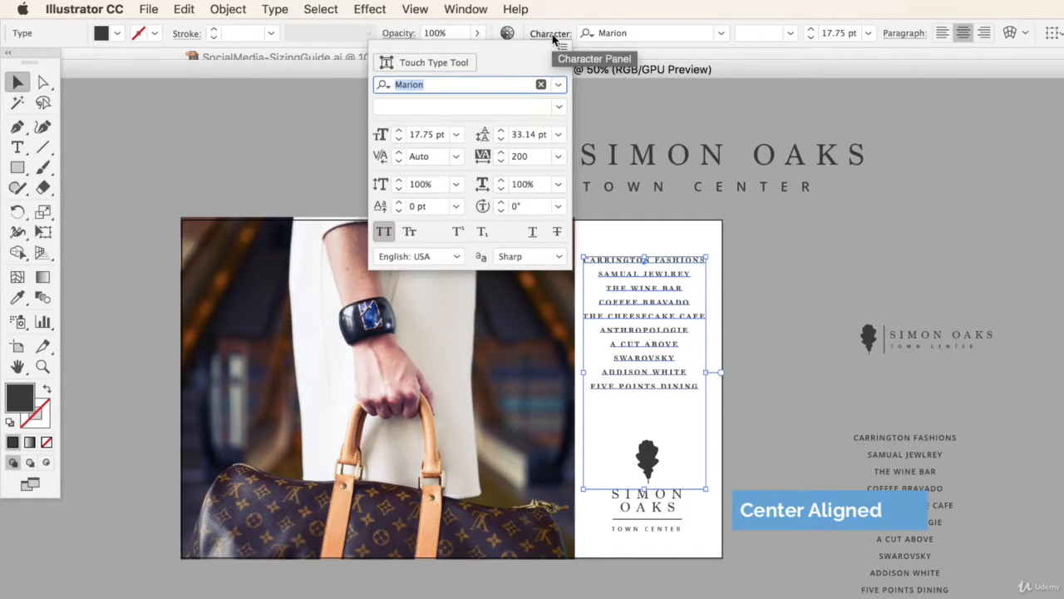
click(500, 131)
click(501, 132)
click(502, 131)
click(501, 131)
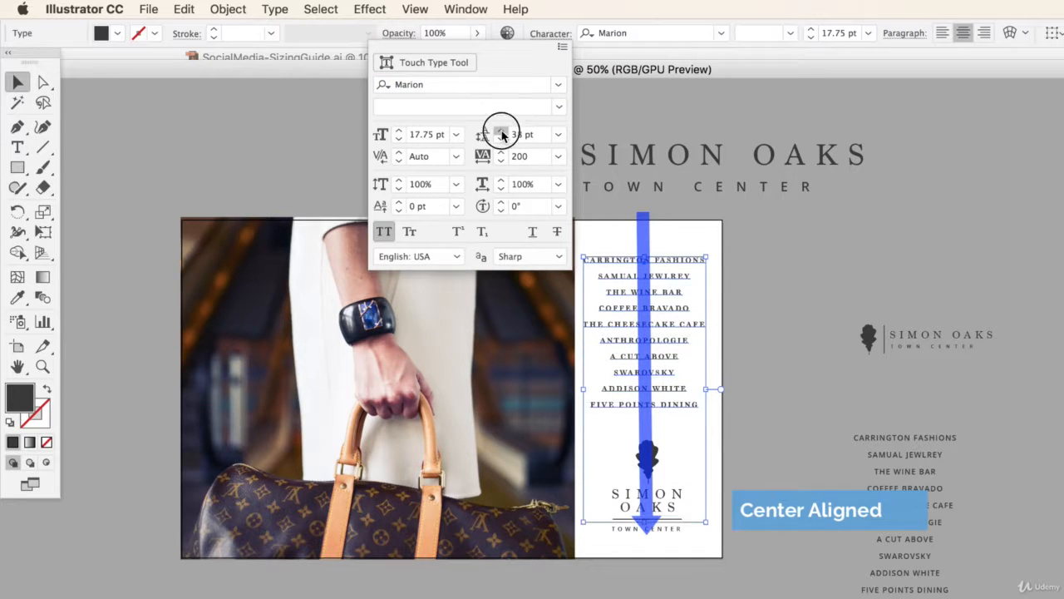
click(501, 131)
click(808, 250)
drag(673, 261, 674, 253)
click(800, 371)
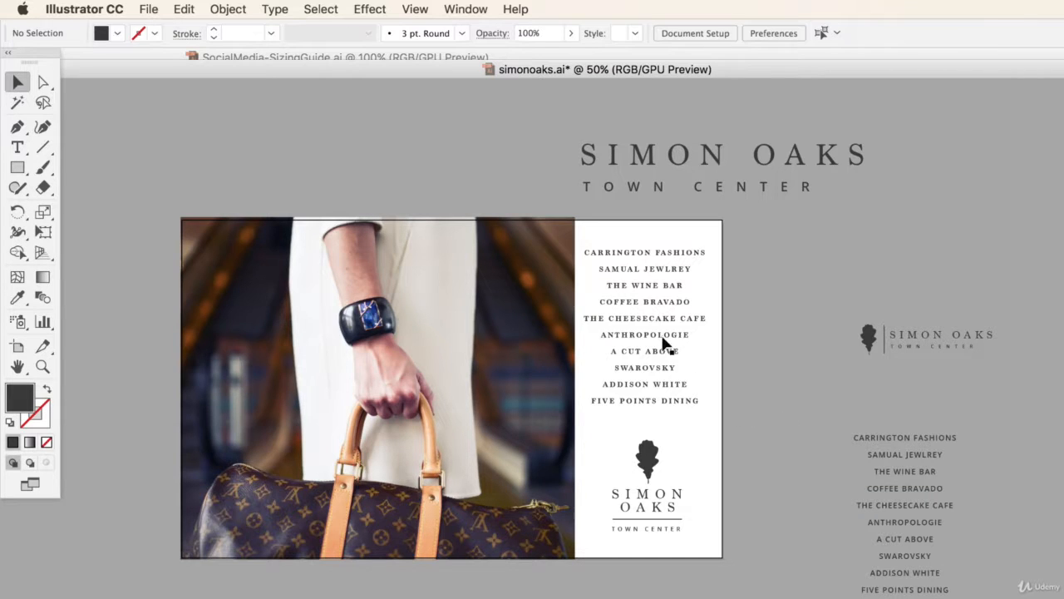
- Move the serif store list off the artboard and try the Open Sans list above the logo instead
drag(652, 326, 814, 313)
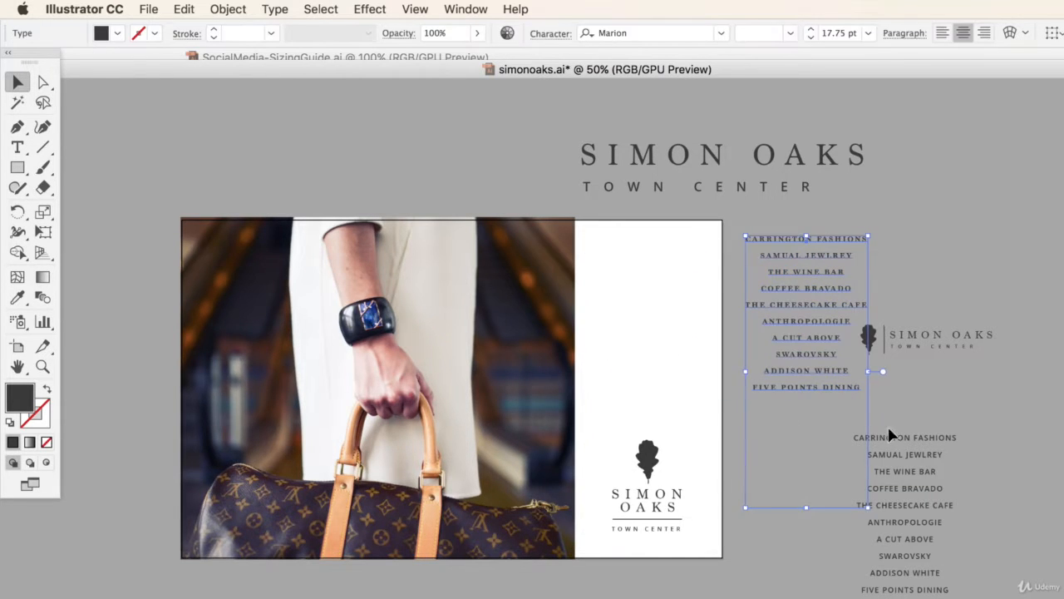
drag(896, 439, 640, 257)
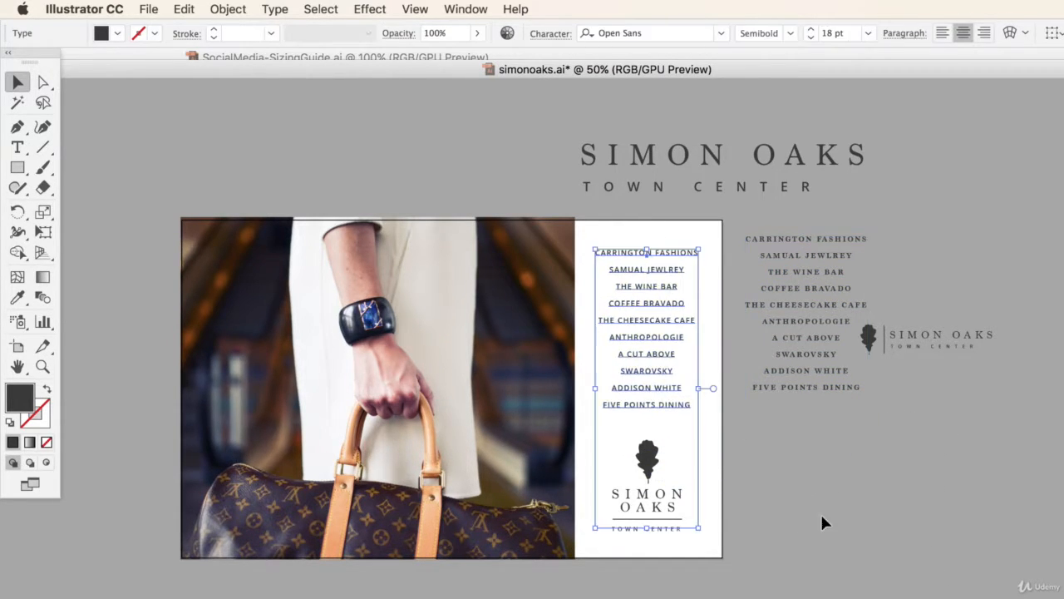
click(855, 574)
drag(783, 389, 775, 400)
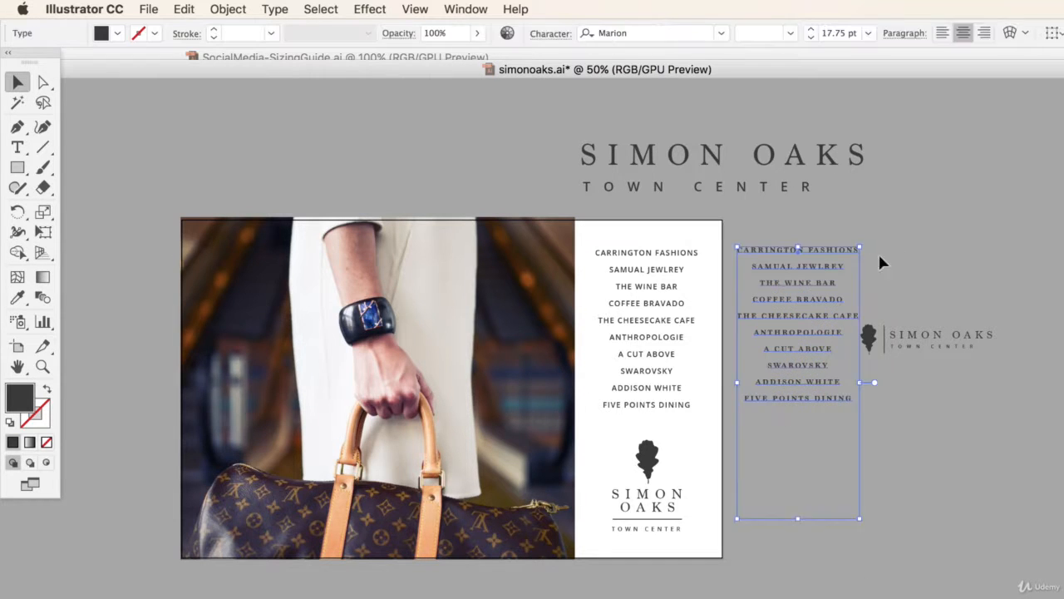
click(879, 254)
- Move the Open Sans list back off the artboard and return the serif list to the white strip above the logo
drag(618, 263, 825, 461)
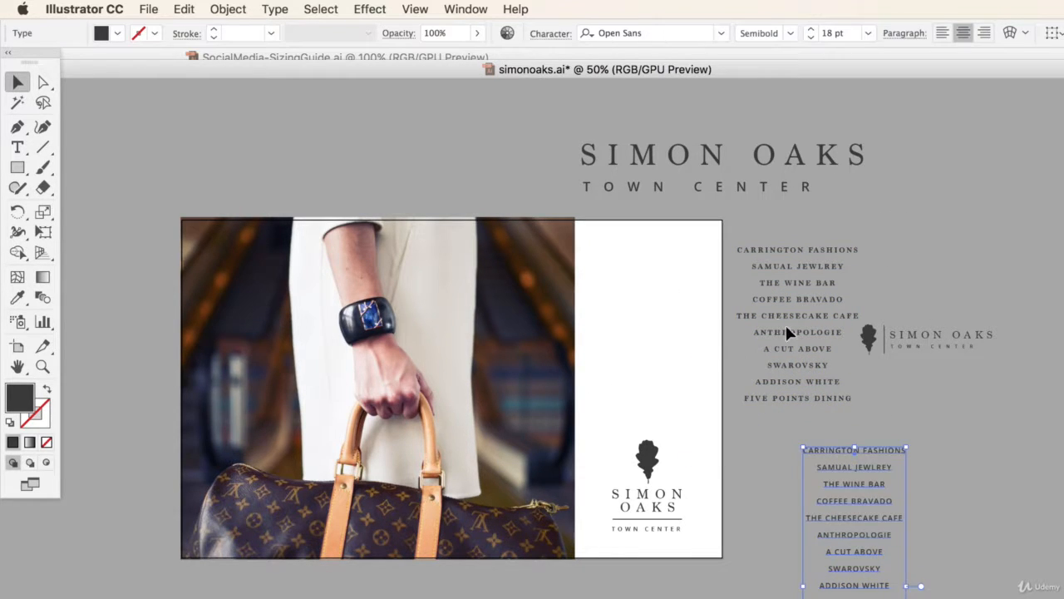
drag(785, 323, 637, 333)
drag(638, 336, 638, 334)
click(767, 318)
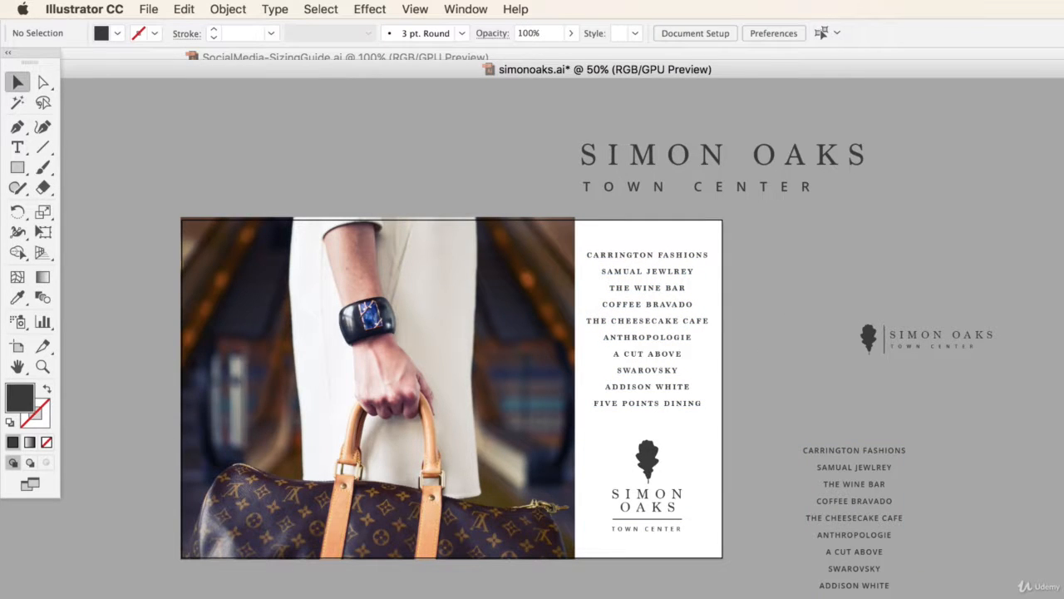
scroll(717, 359, left, 5)
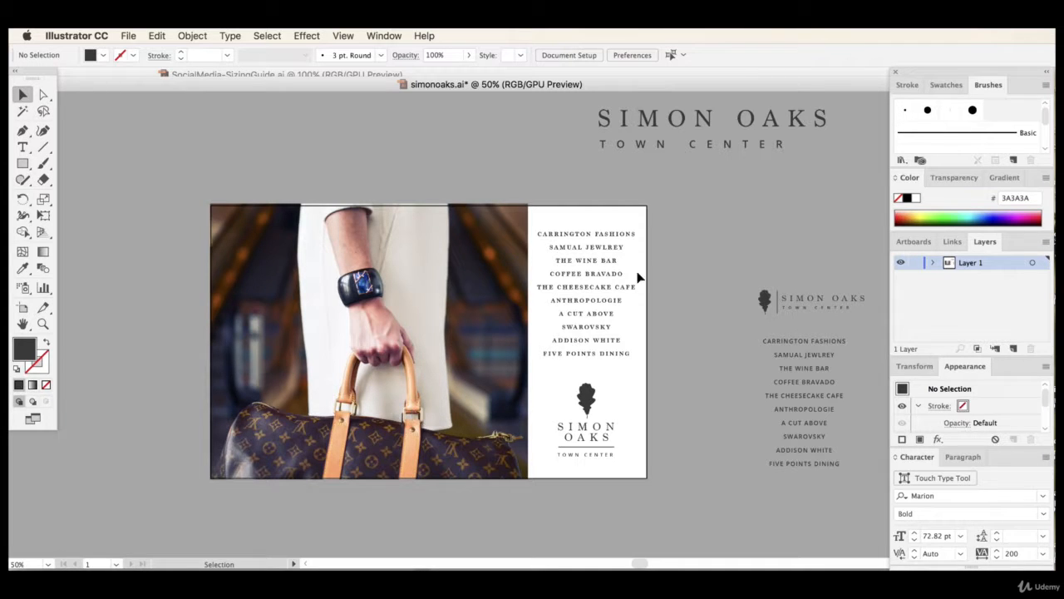
drag(549, 376, 627, 483)
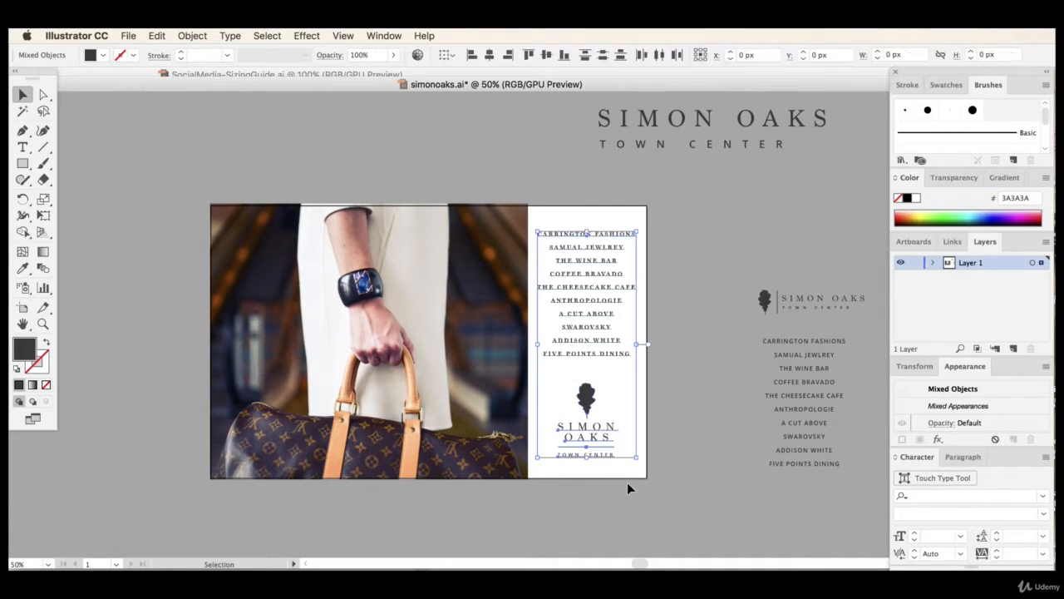
click(720, 472)
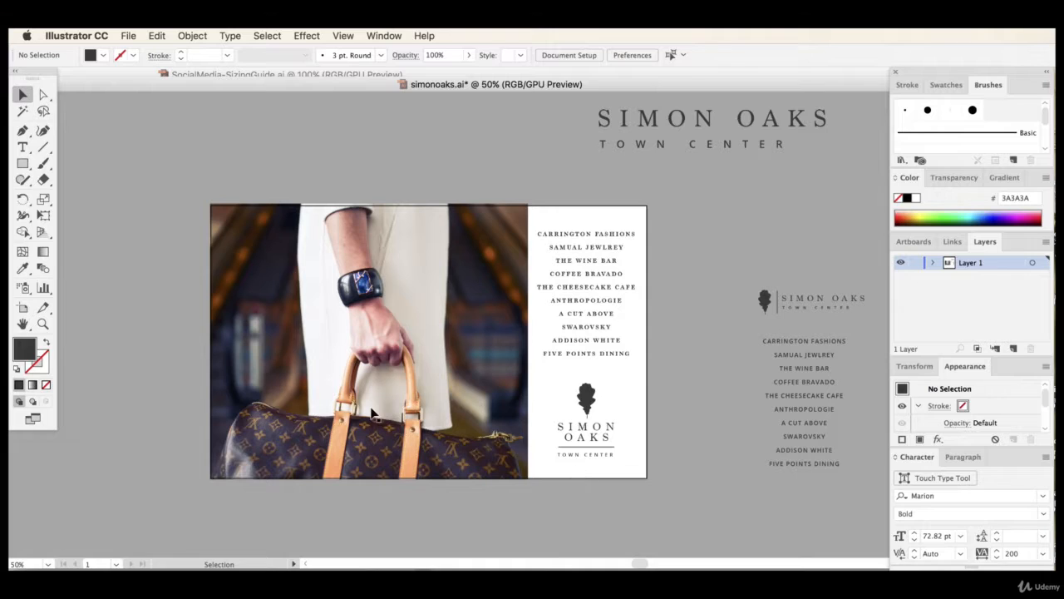
- Draw a dark 346 × 36 px rectangle across the white strip's width, between the store list and the logo, as an alignment guide
click(22, 163)
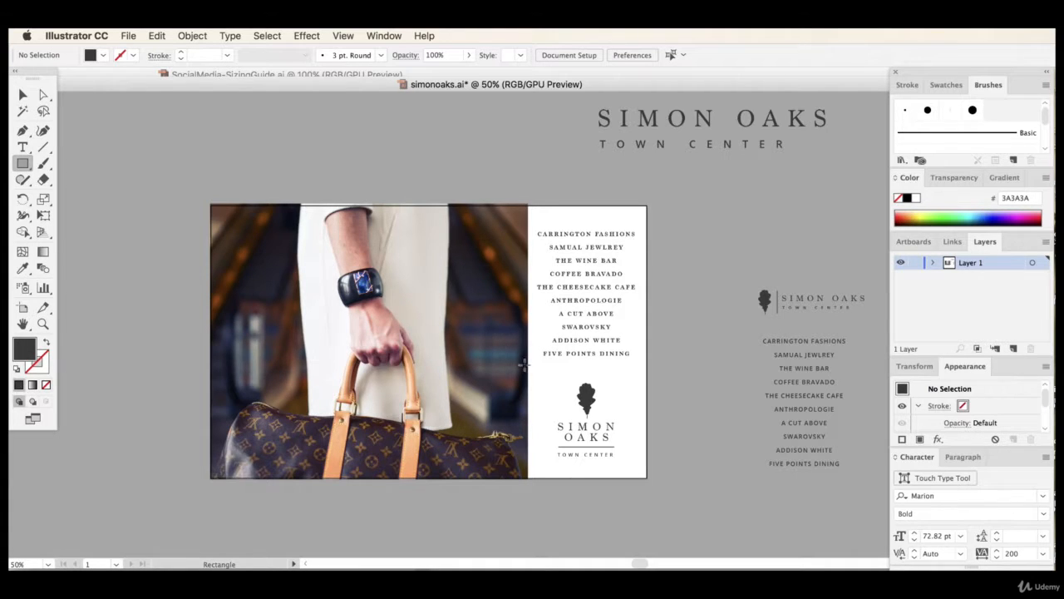
drag(527, 364, 647, 378)
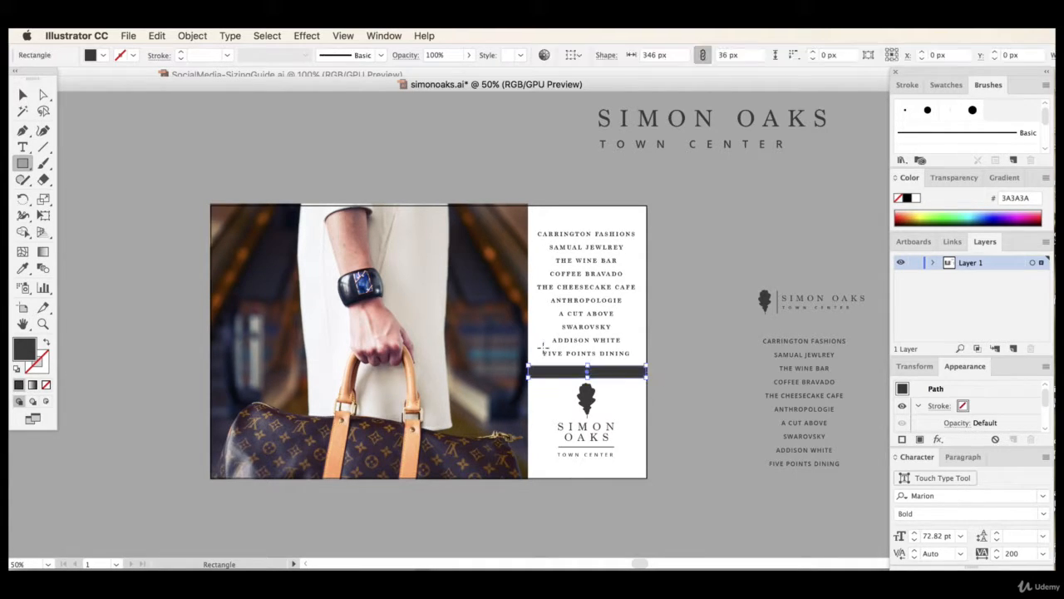
key(v)
click(620, 289)
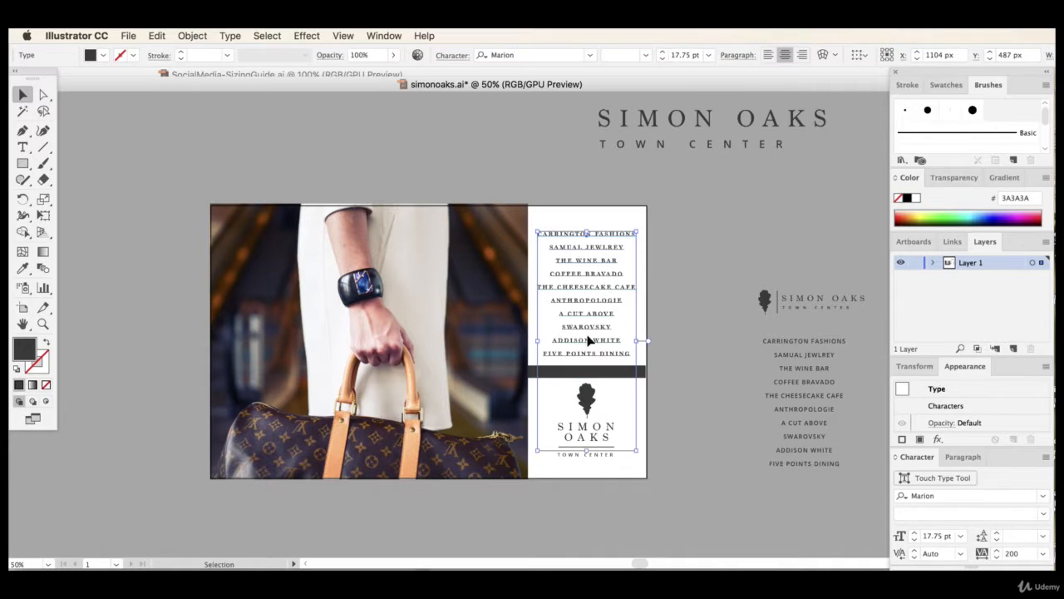
click(615, 375)
shift+click(592, 293)
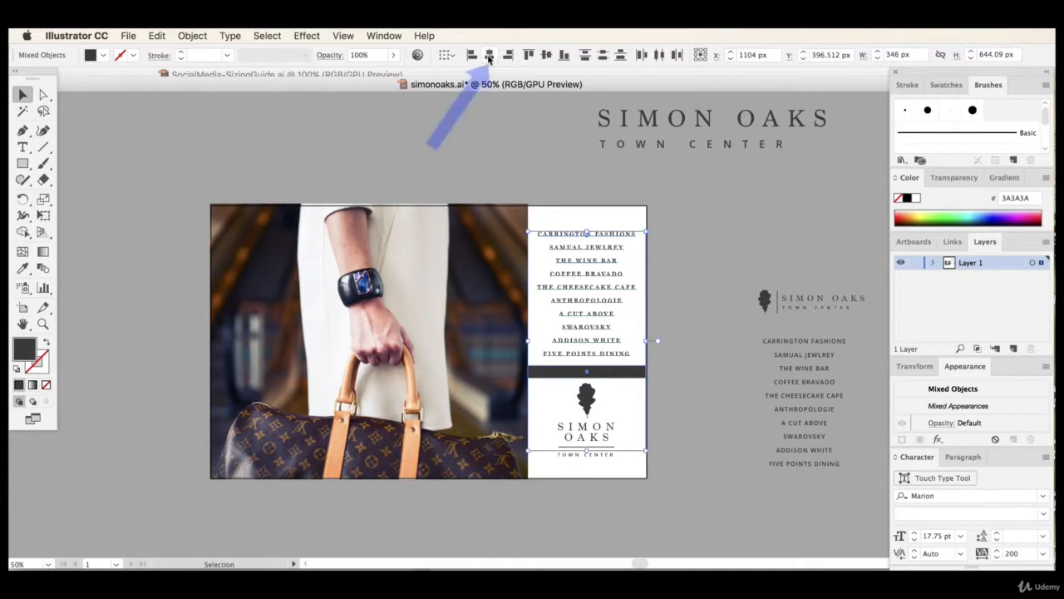
click(720, 287)
- Group the oak leaf, text and line of the logo in the white strip
drag(611, 490, 565, 376)
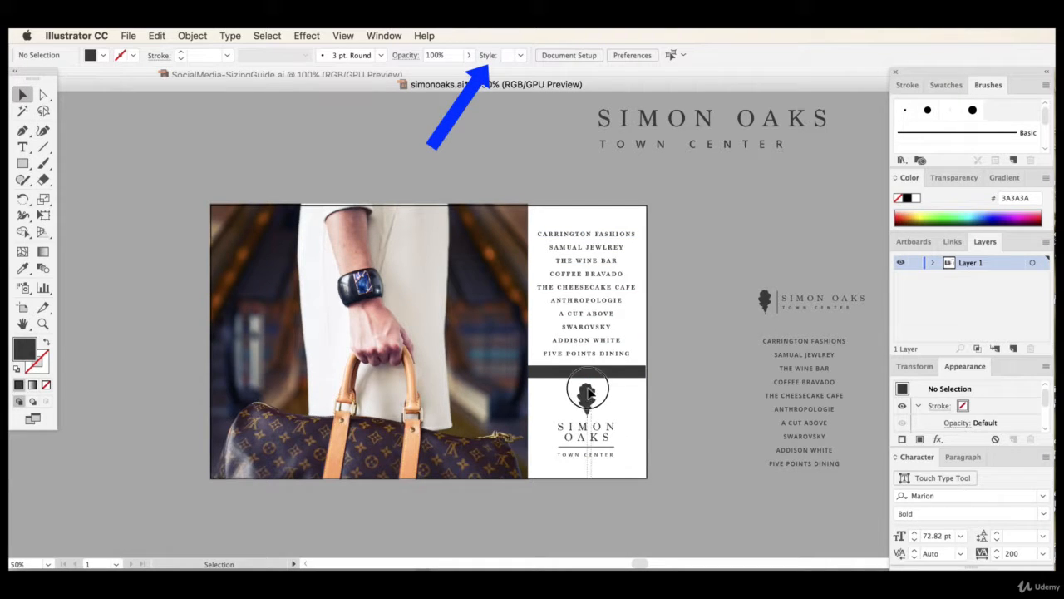
click(156, 35)
mouse_move(192, 36)
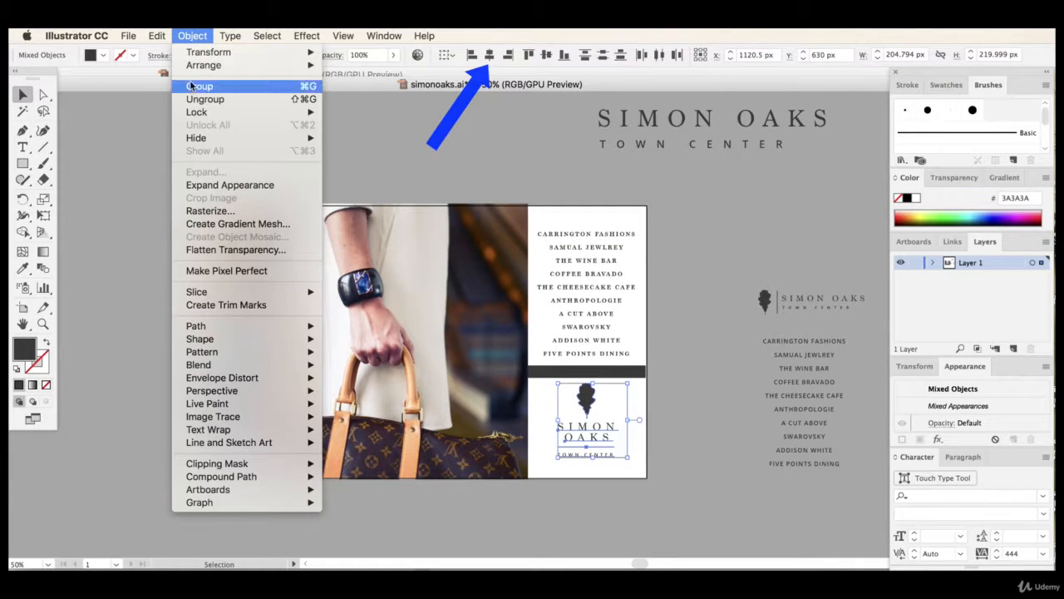
click(190, 86)
- Align the store list, dark bar and logo group by their horizontal centers, and nudge them left to fit the white strip
shift+click(601, 372)
shift+click(600, 355)
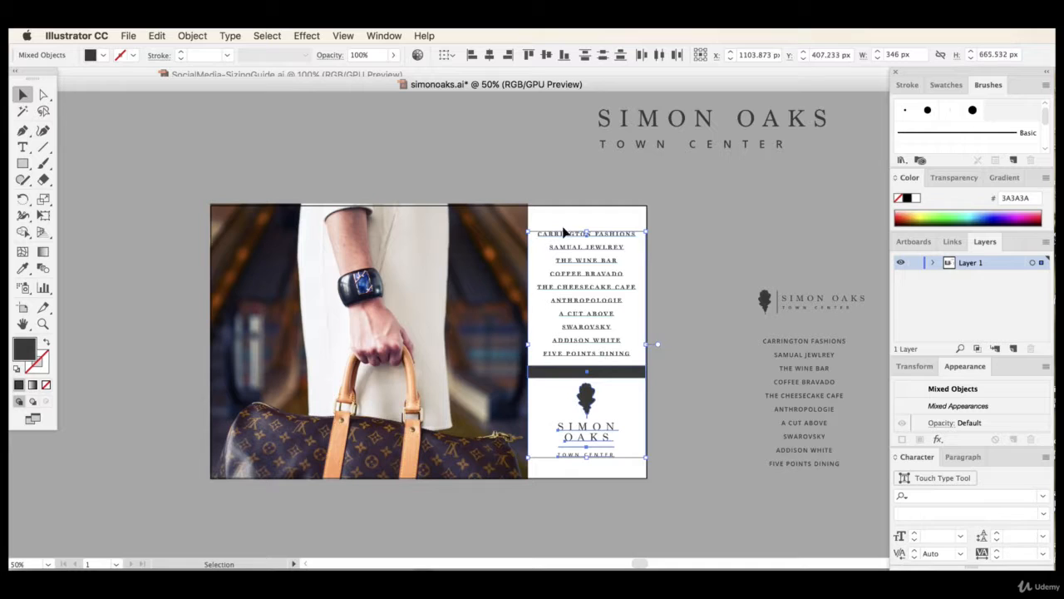
click(490, 55)
key(Left)
key(Left)
key(Left)
key(Left)
key(Left)
key(Left)
key(Left)
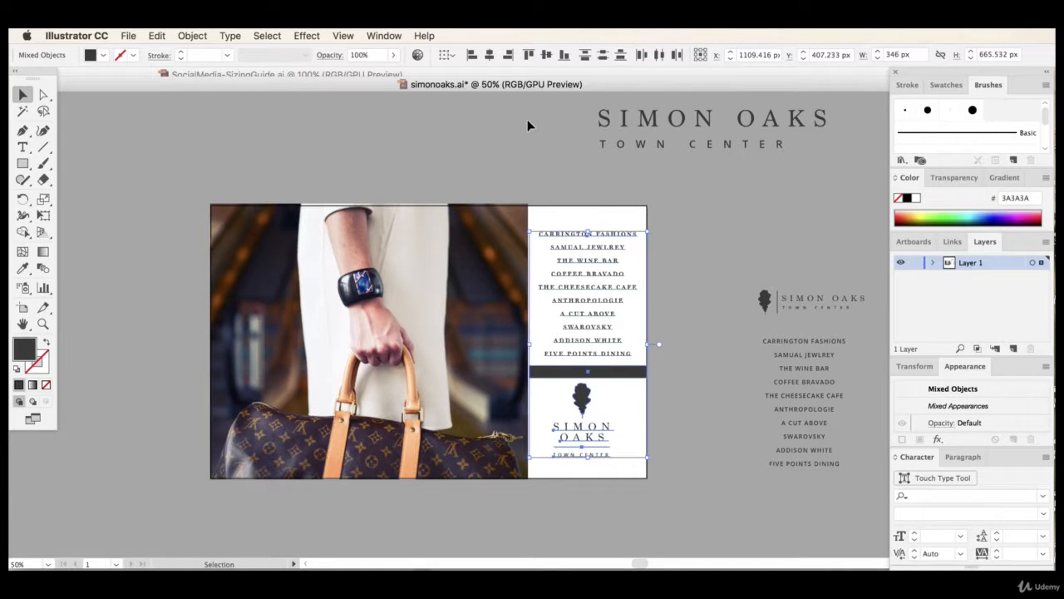
click(672, 365)
- Delete the dark guide bar and nudge the logo group about 16 px right to center it optically under the store list
click(641, 374)
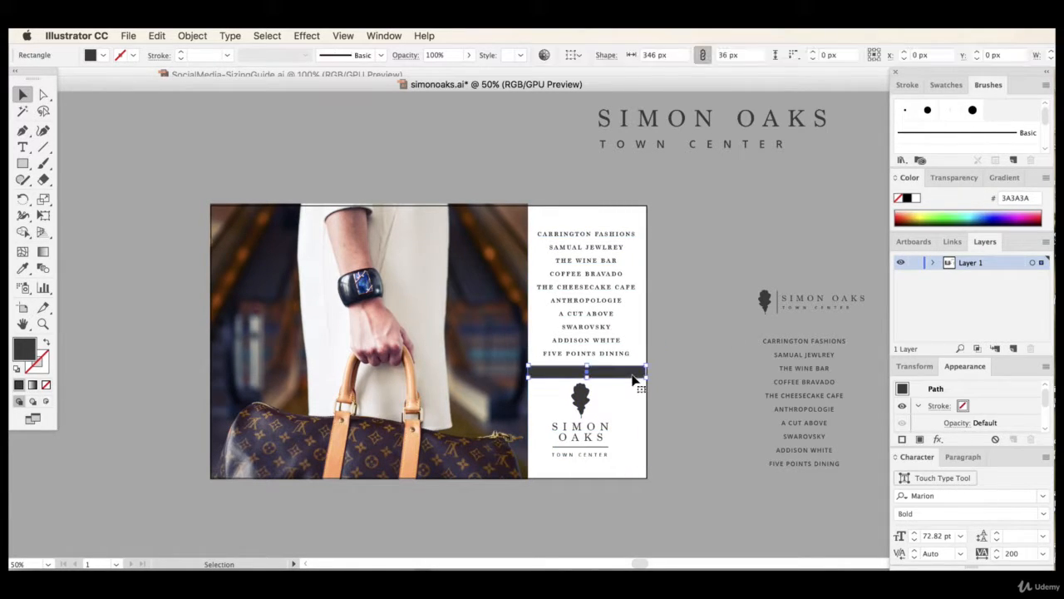
key(Delete)
click(597, 444)
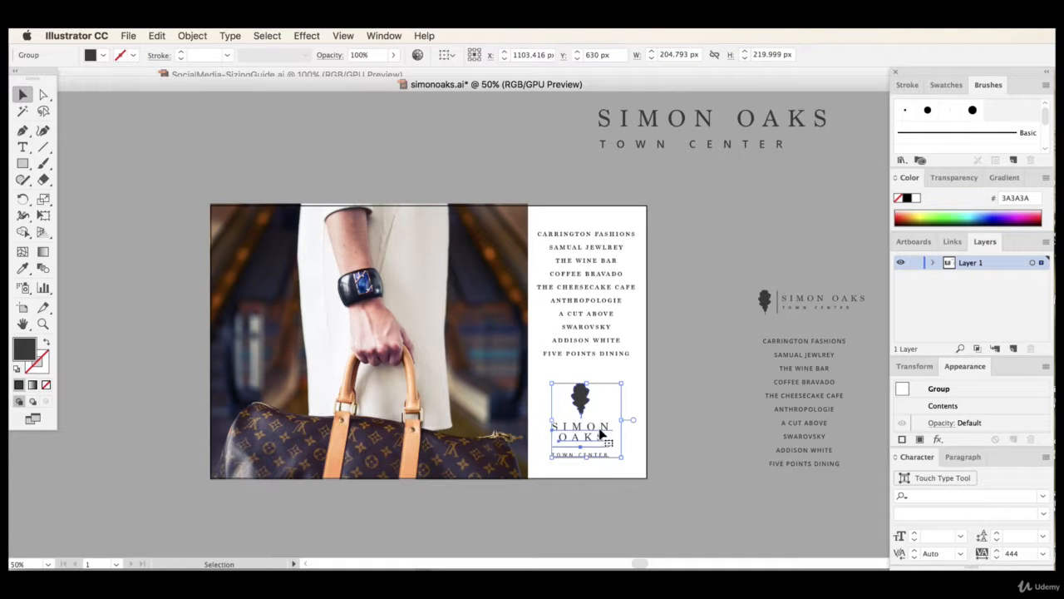
key(Right)
key(Right)
key(Right)
key(Right)
key(Right)
key(Right)
key(Right)
key(Right)
key(Right)
key(Right)
key(Right)
key(Right)
key(Right)
key(Right)
key(Right)
key(Right)
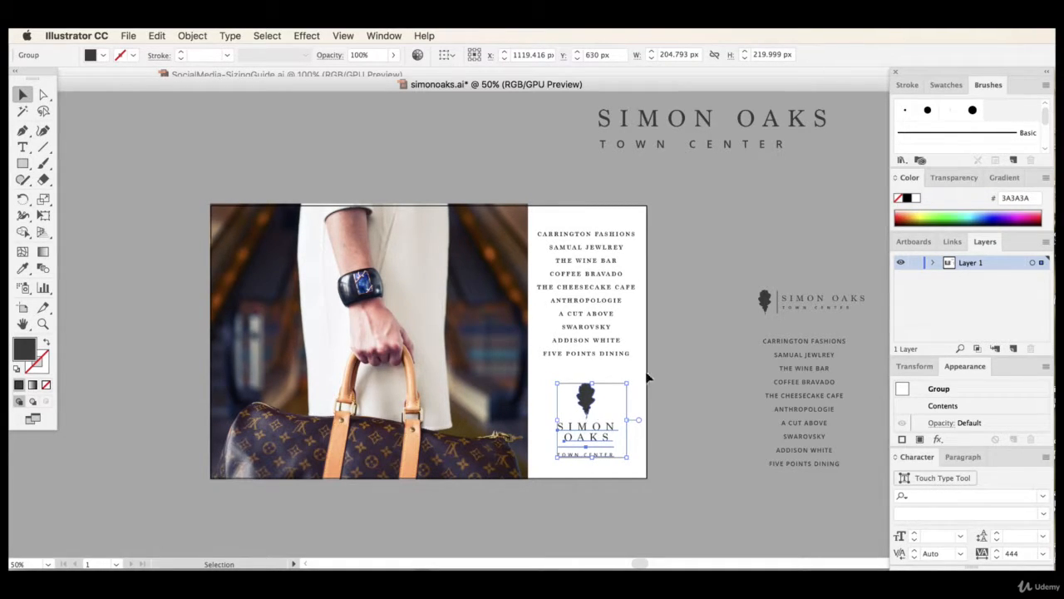
click(726, 374)
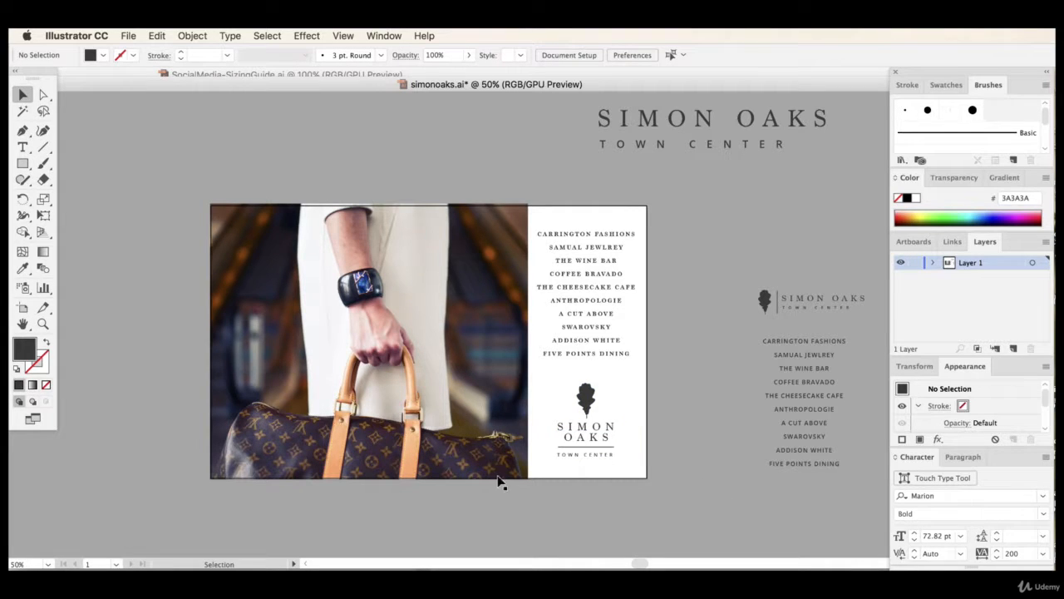
key(super)
key(super+minus)
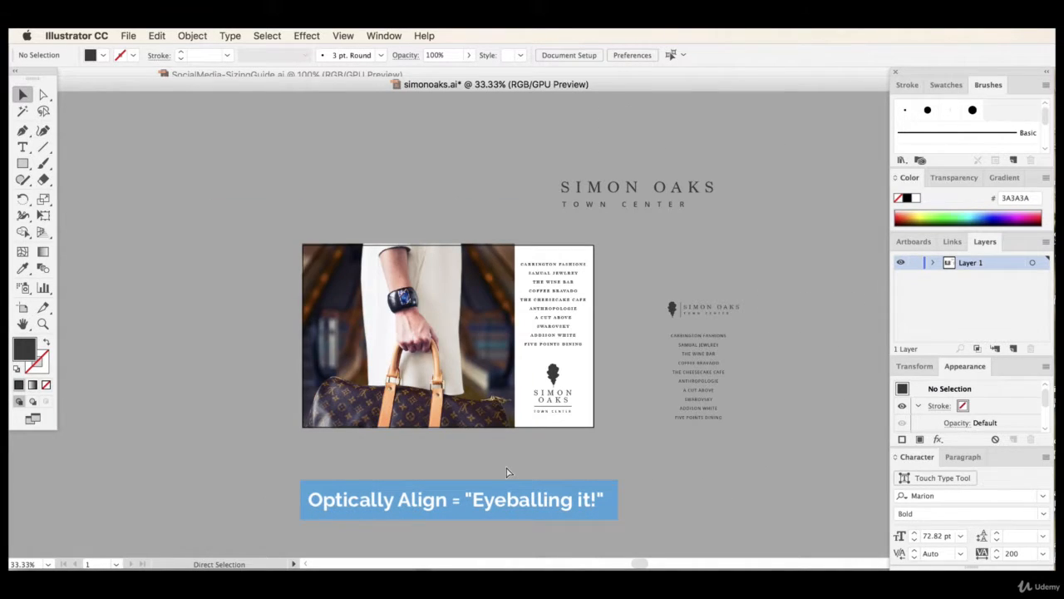
- Try the store list outside the ad, beside the white strip, and undo the move
key(super+equal)
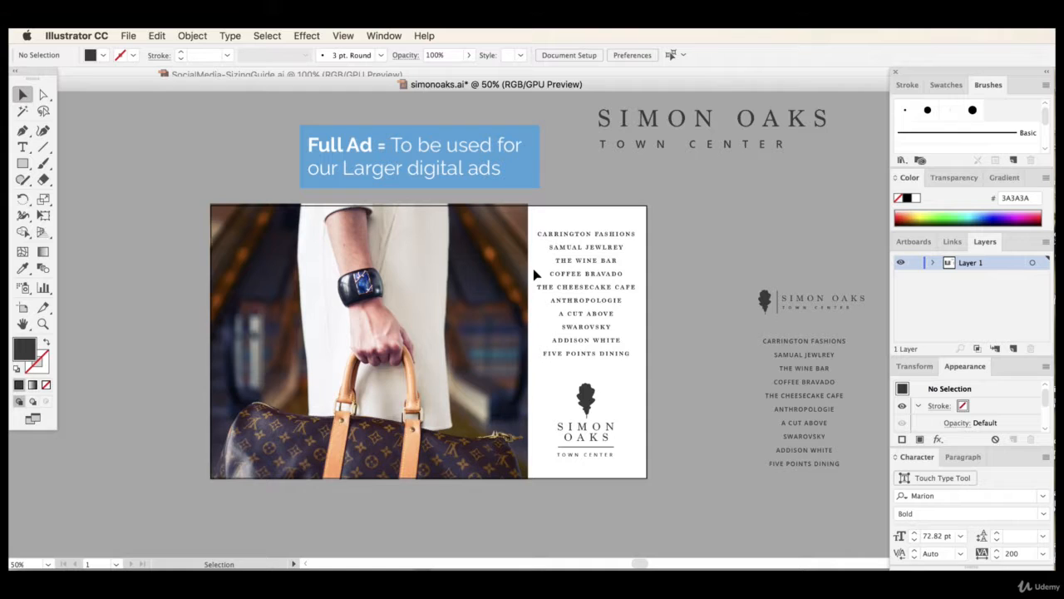
drag(570, 266, 696, 237)
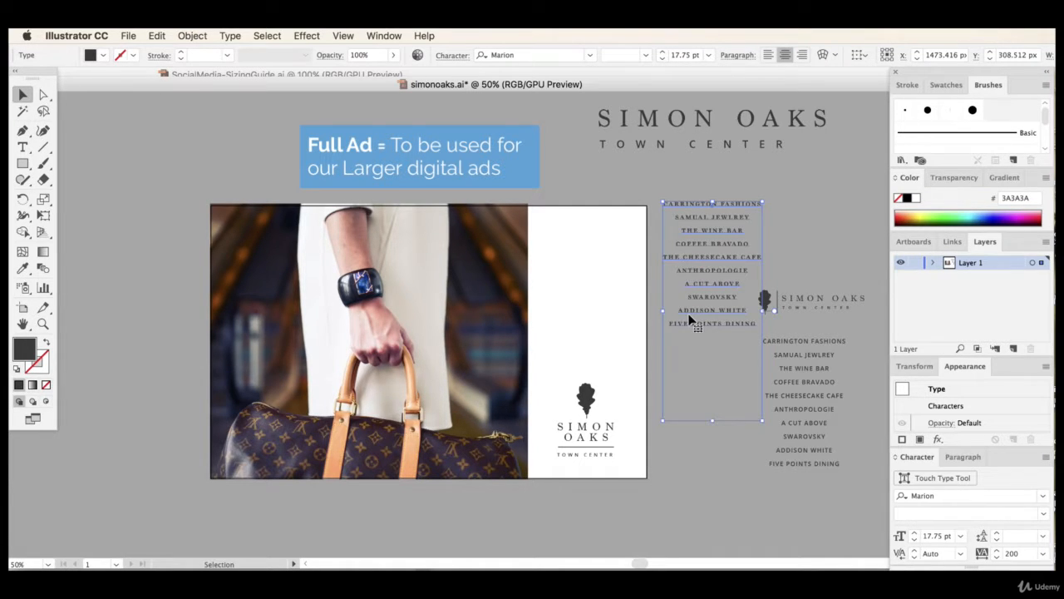
key(super+z)
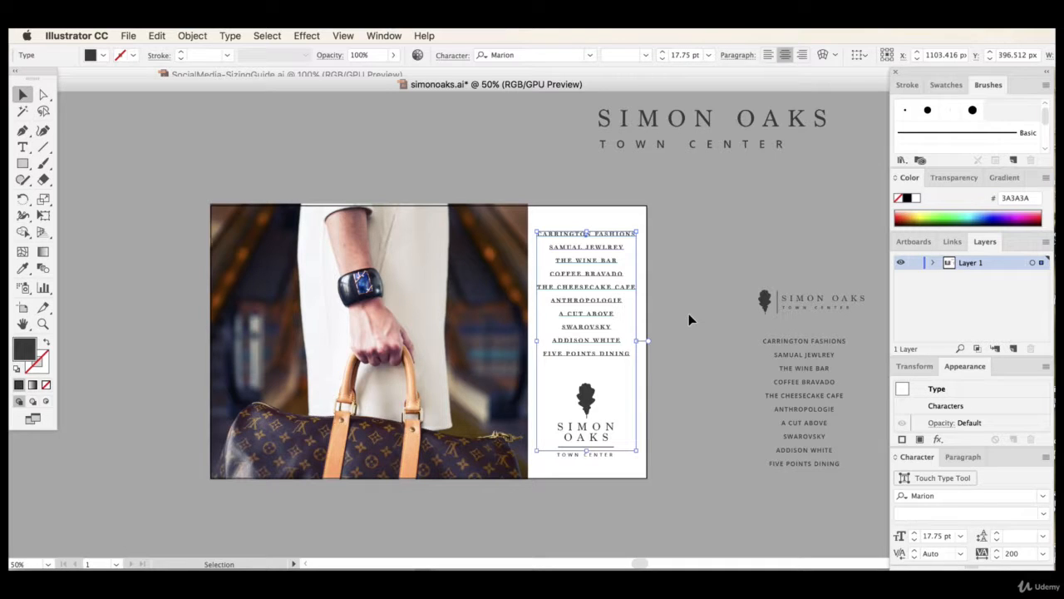
click(689, 313)
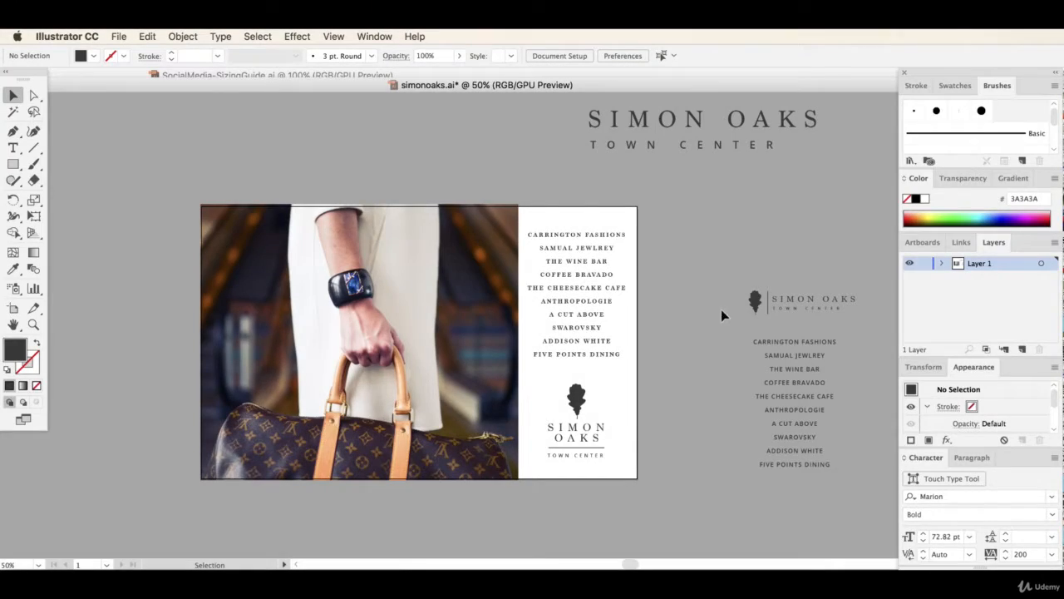
- Draw a 426 × 90 px rectangle above the handbag photo
click(13, 164)
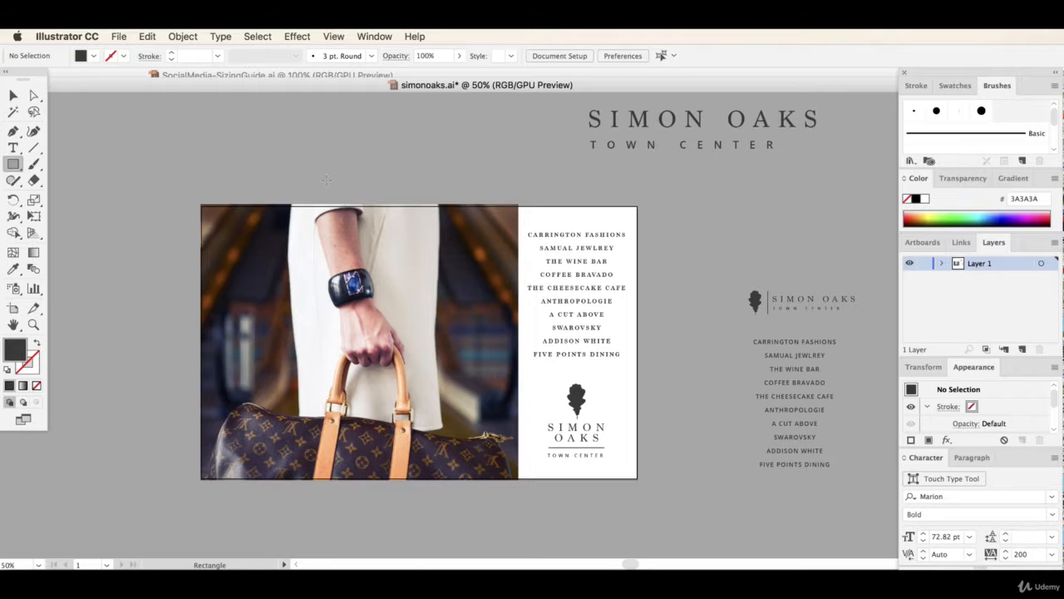
mouse_move(315, 160)
mouse_down()
mouse_move(421, 194)
mouse_move(459, 190)
mouse_up()
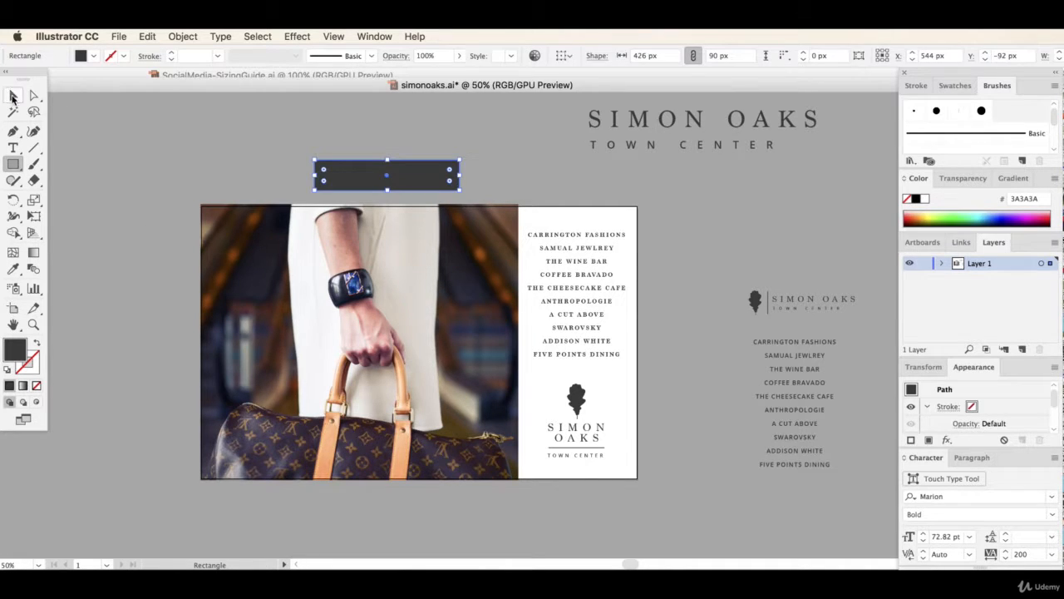
click(14, 95)
click(131, 253)
- Fill the rectangle above the photo with lime green C1D400
click(351, 178)
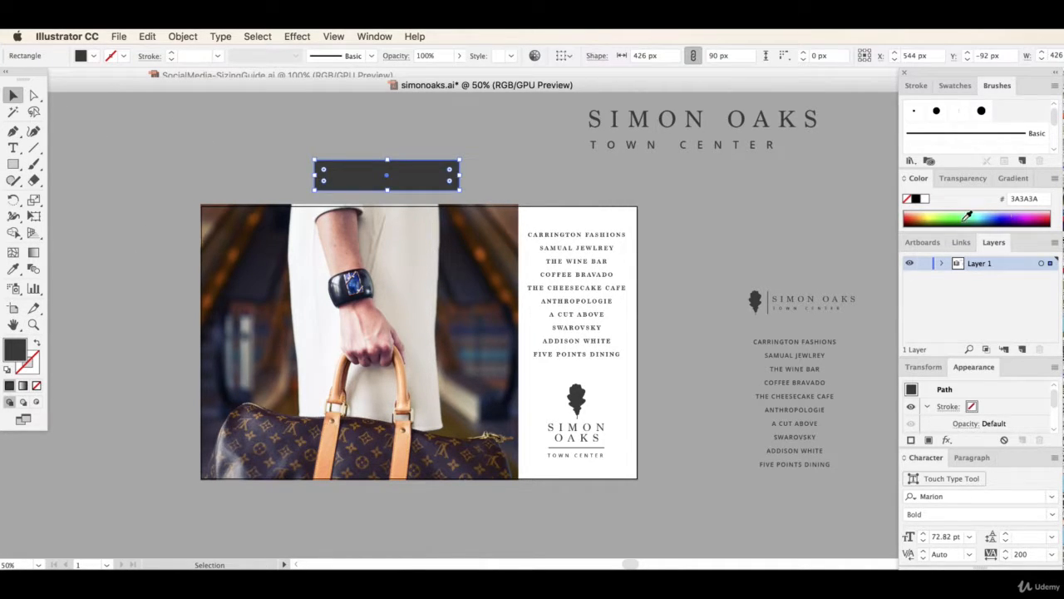
click(944, 214)
click(927, 221)
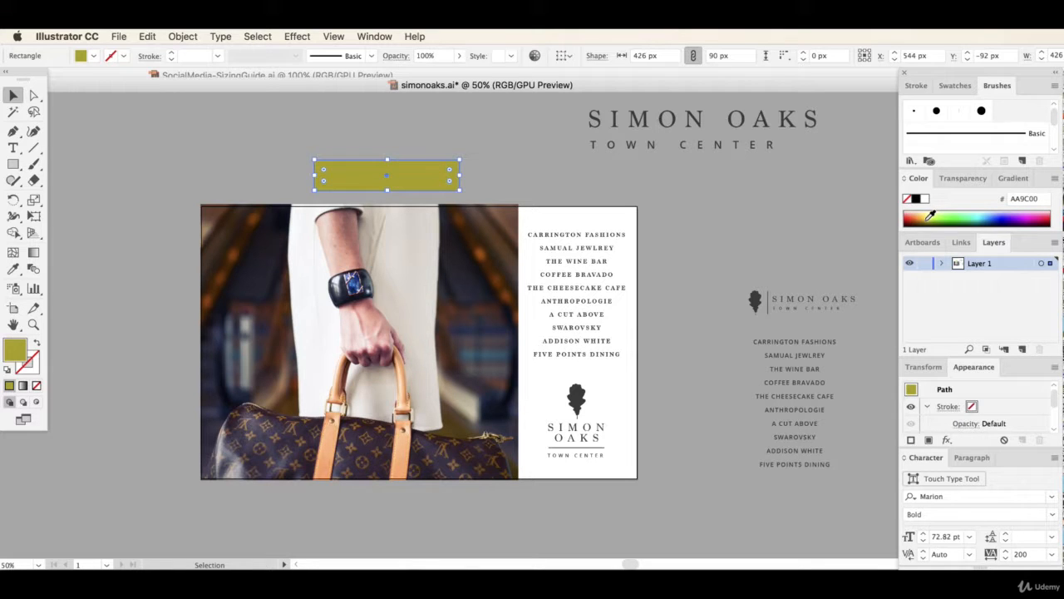
click(922, 218)
click(353, 127)
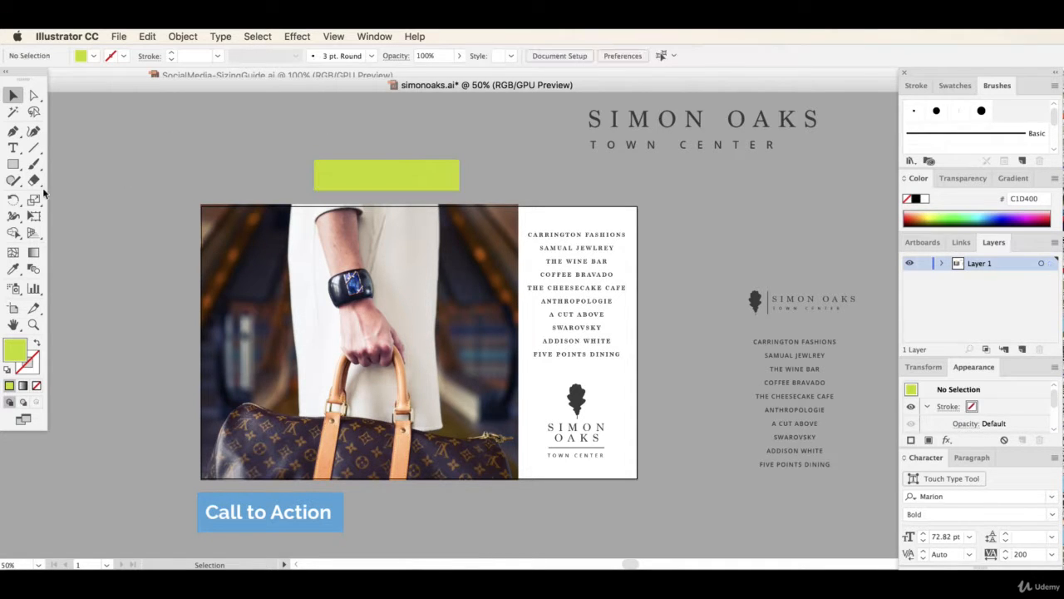
- Add the text SHOP NOW in bold Marion beside the green rectangle
click(13, 147)
click(209, 158)
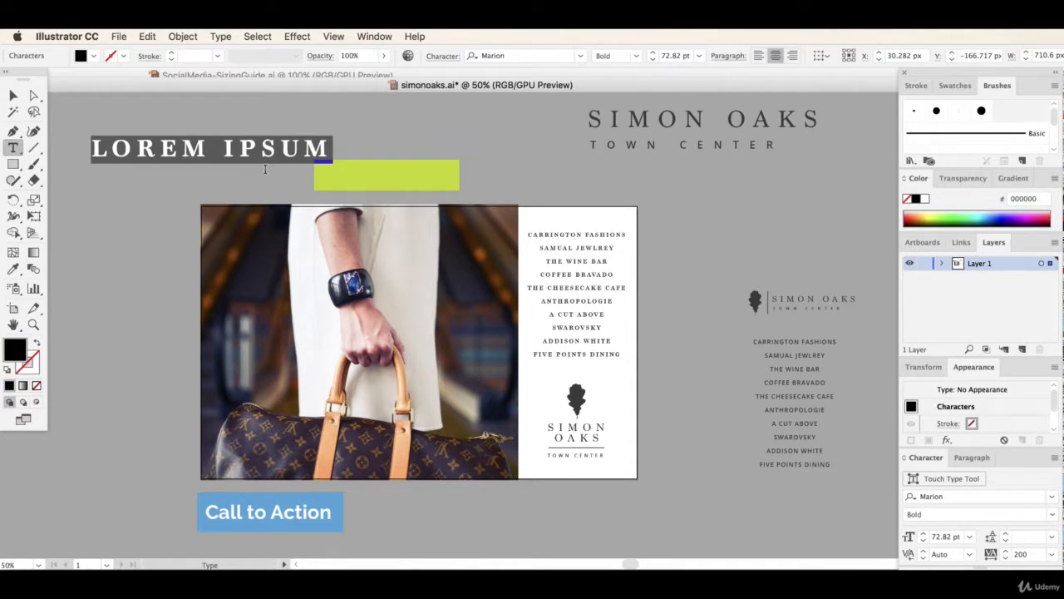
text(SHOP NOW)
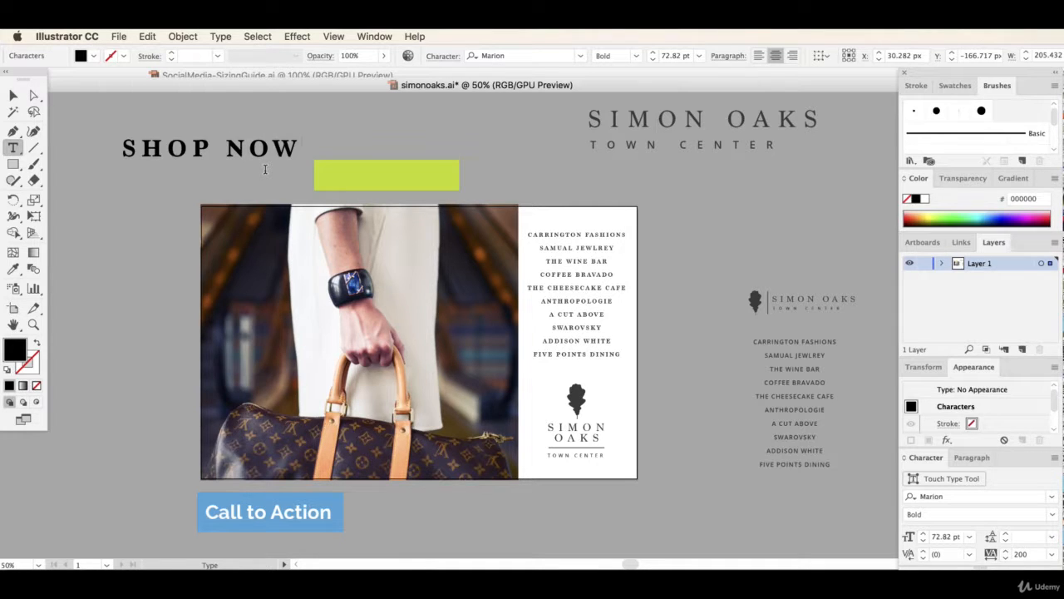
- Scale the SHOP NOW text down to about 52 pt and center it on the green rectangle
click(14, 95)
drag(303, 138, 240, 147)
drag(222, 156, 356, 147)
click(516, 159)
drag(404, 178, 430, 159)
click(186, 195)
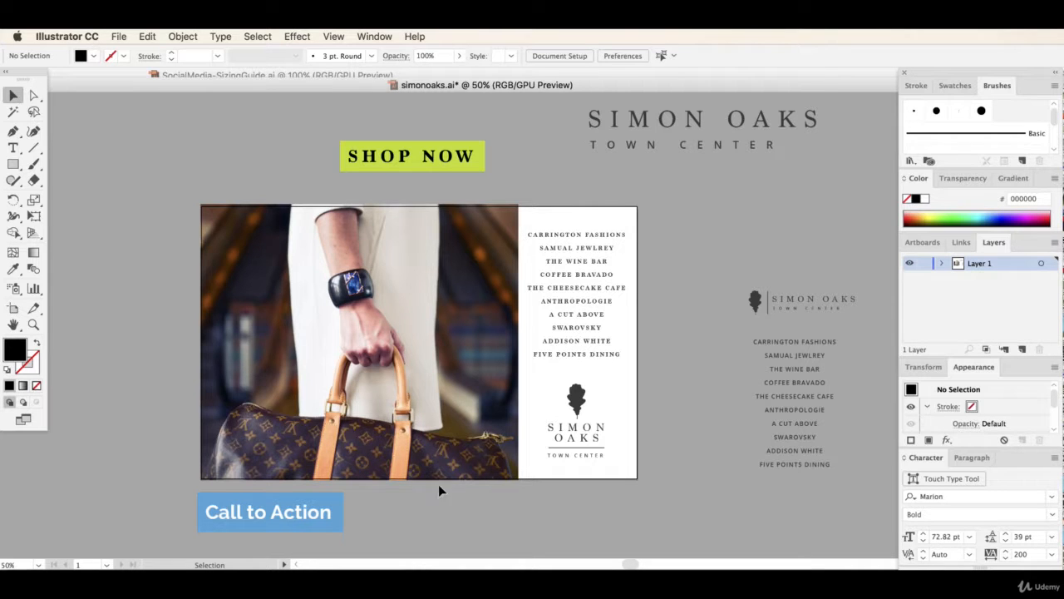
- Move the SHOP NOW text and rectangle onto the photo's upper-left area, group them and scale the group to about 262 × 55 px
drag(423, 157, 310, 235)
click(183, 36)
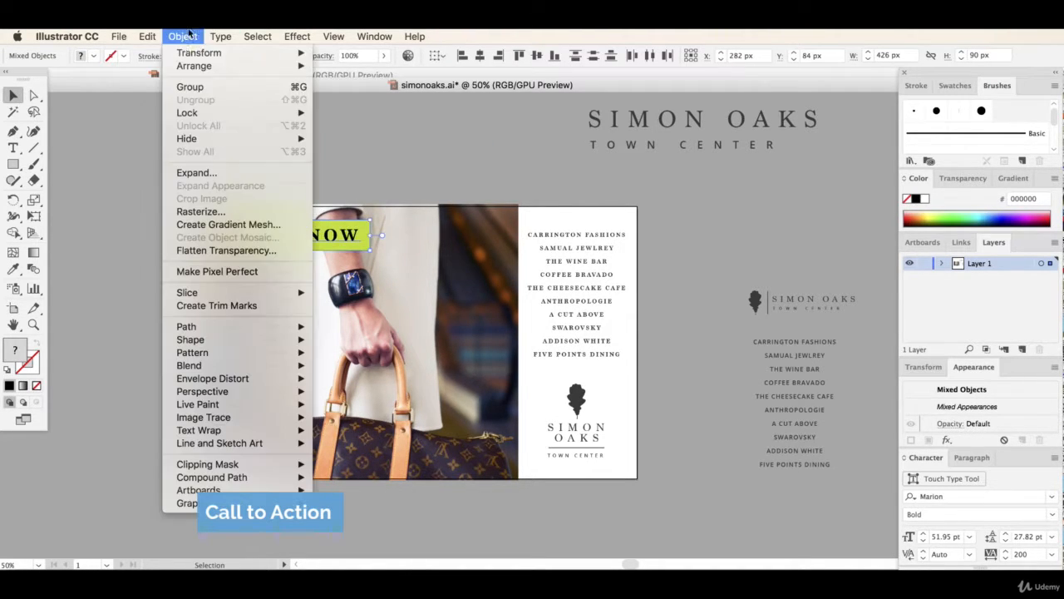
click(188, 86)
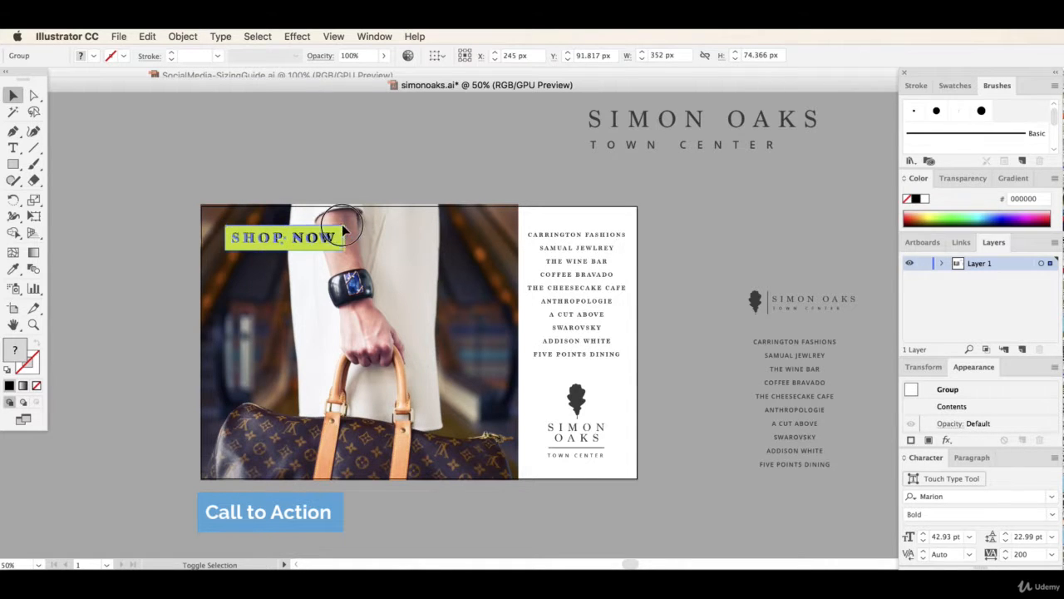
drag(343, 229, 314, 231)
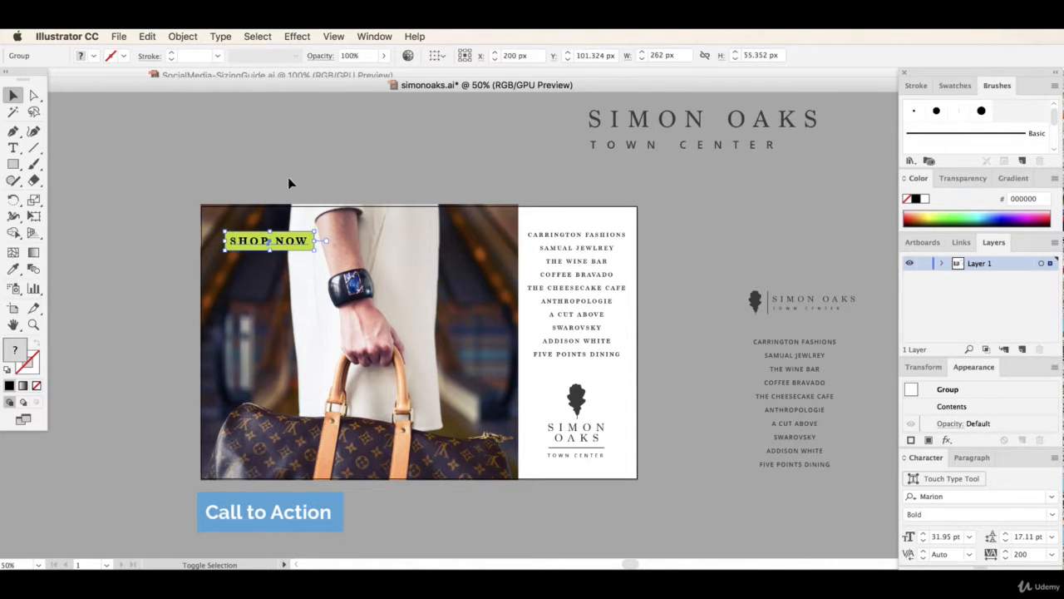
click(281, 146)
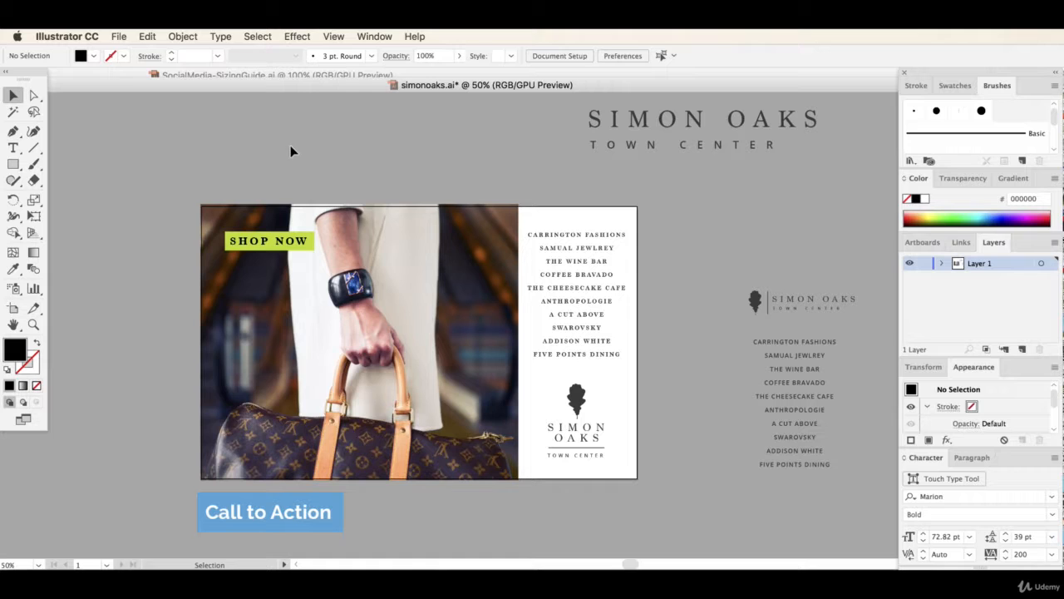
- Shift the SHOP NOW button slightly within the photo's upper-left area and undo the last change
click(279, 242)
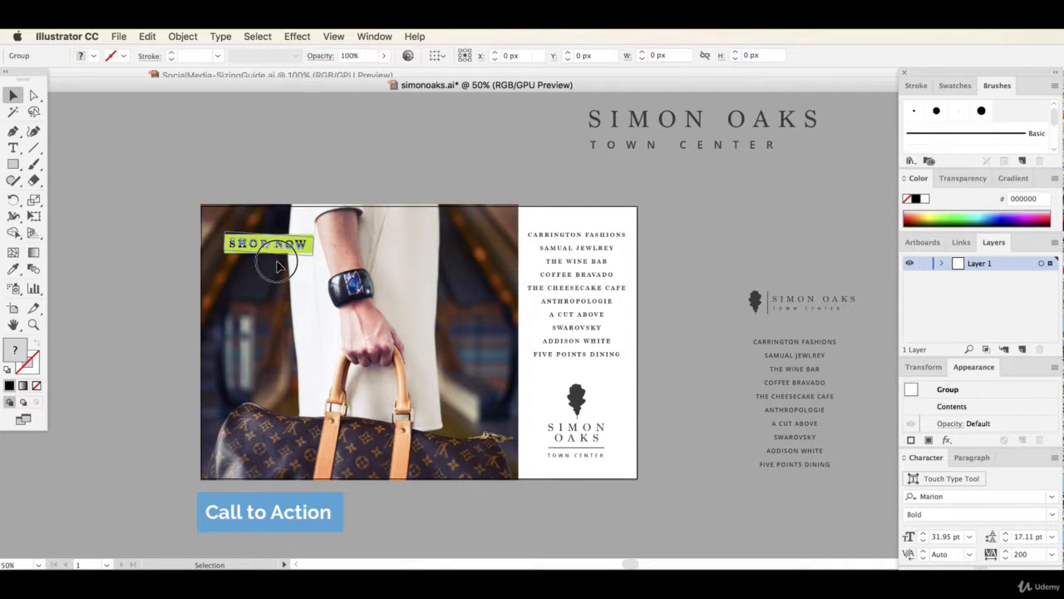
drag(279, 264, 278, 265)
key(super+z)
click(334, 142)
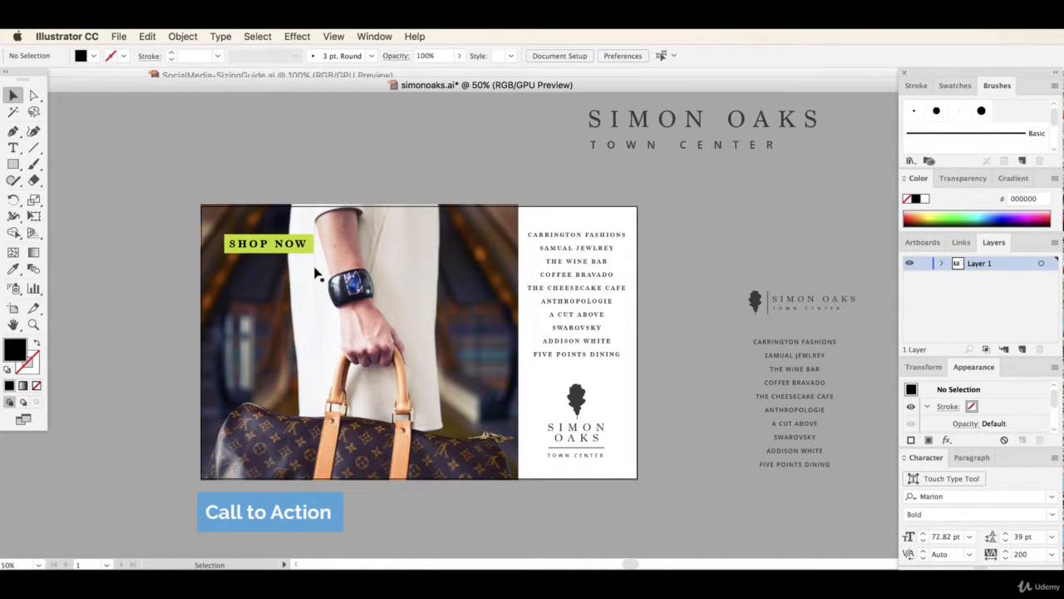
- Try the SHOP NOW button on the photo's right side next to the bracelet, scaled down slightly
drag(294, 247, 480, 272)
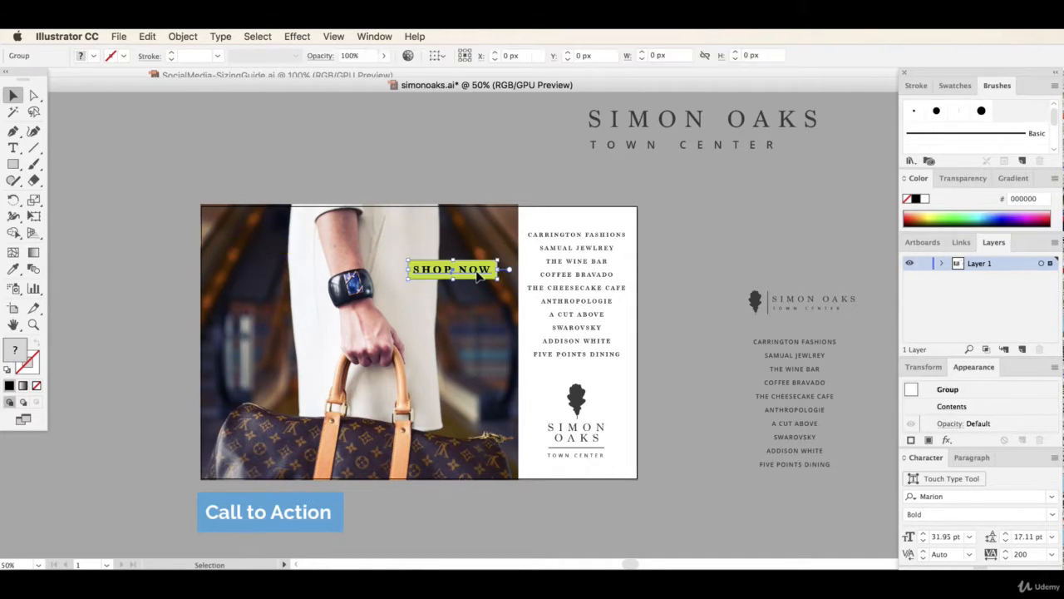
scroll(479, 229, down, 1)
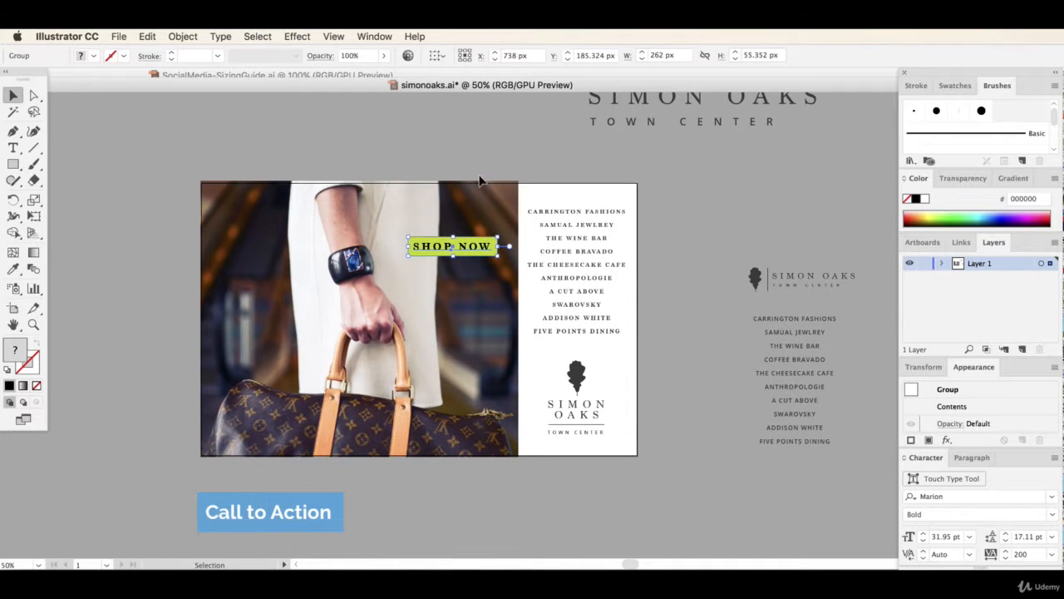
click(449, 133)
click(492, 248)
drag(505, 246, 487, 245)
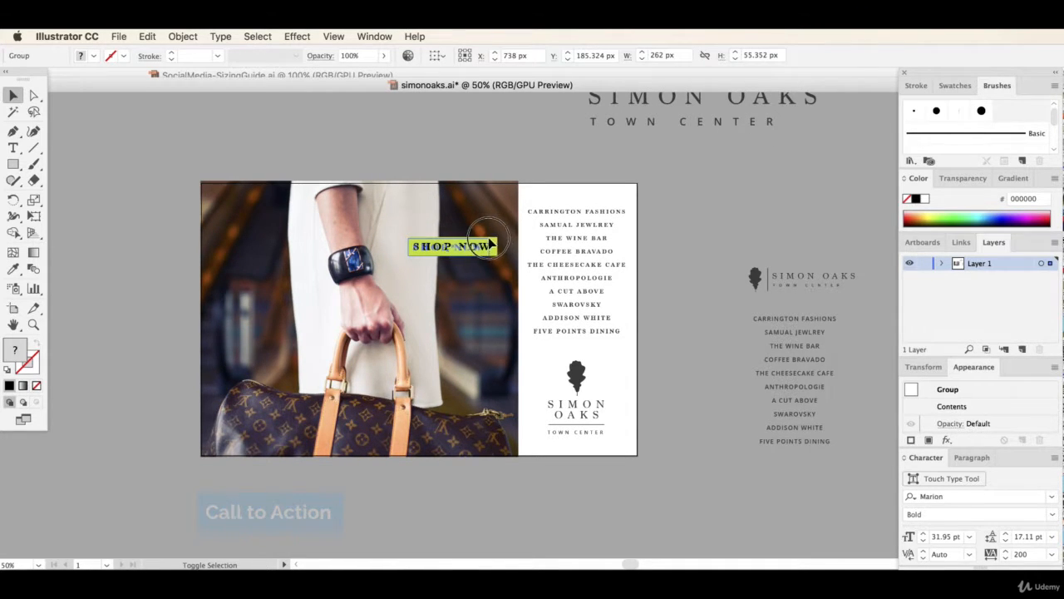
click(487, 138)
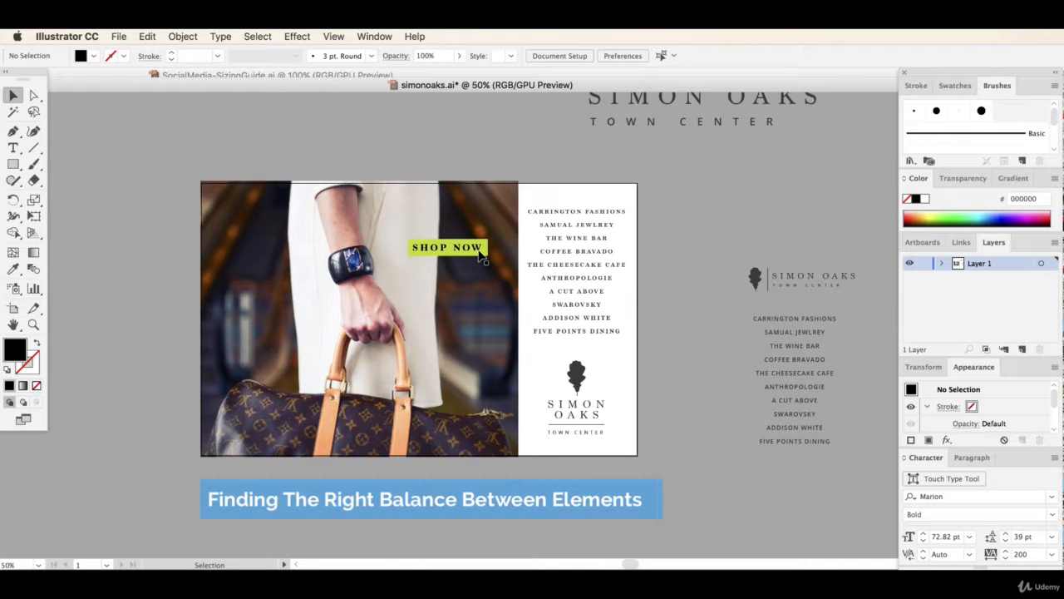
- Enlarge the SHOP NOW button near the photo's upper-right corner and undo the last enlargement, keeping its text at about 34 pt
drag(444, 256, 374, 246)
click(436, 146)
click(428, 207)
click(397, 178)
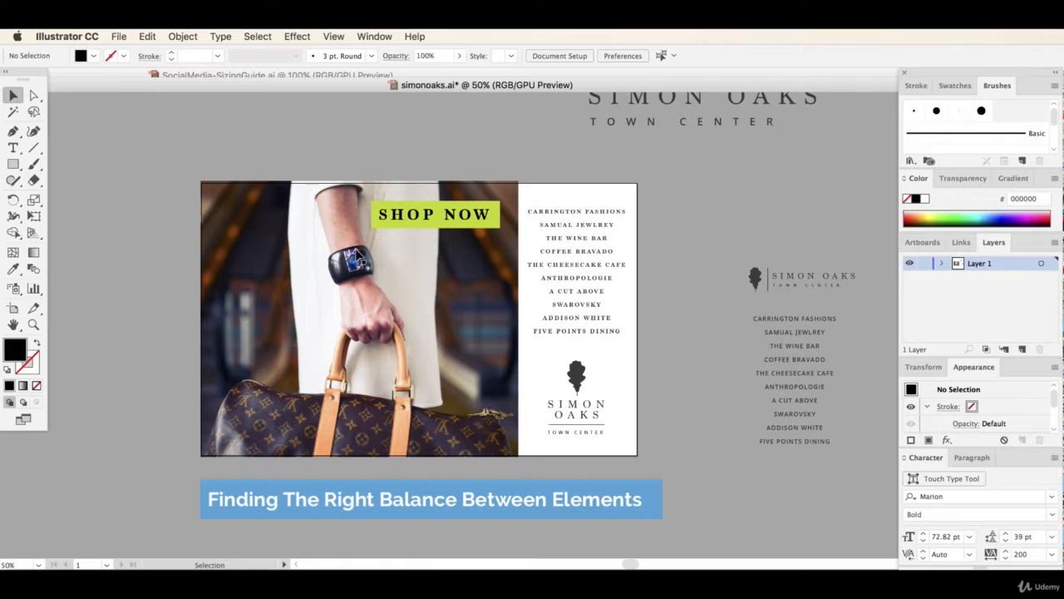
key(super+z)
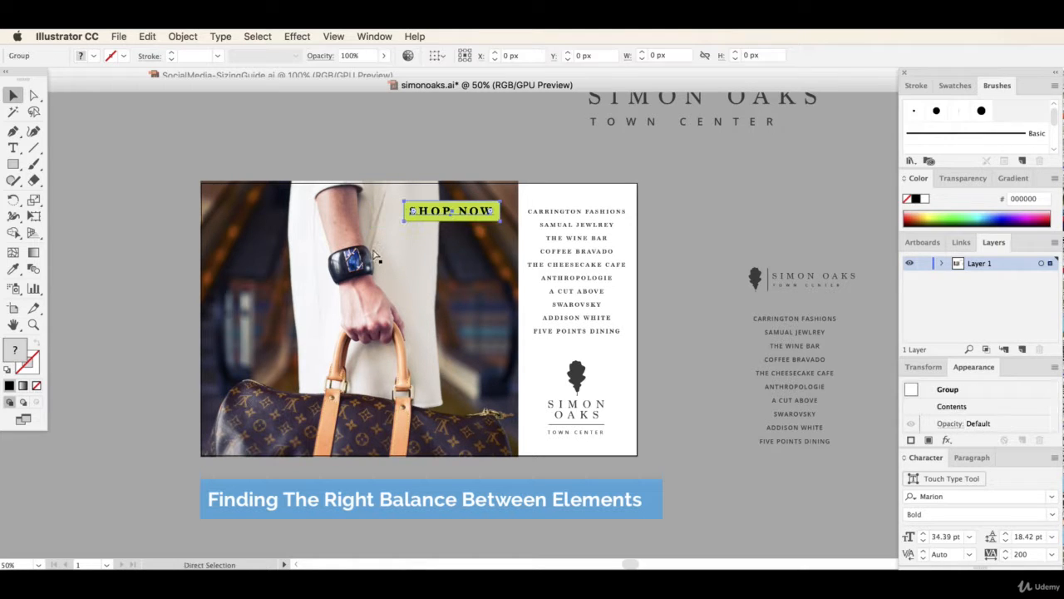
- Try the SHOP NOW button over the bag's lower-left area, and place it above the bag at the photo's left side
drag(475, 212, 289, 434)
click(392, 515)
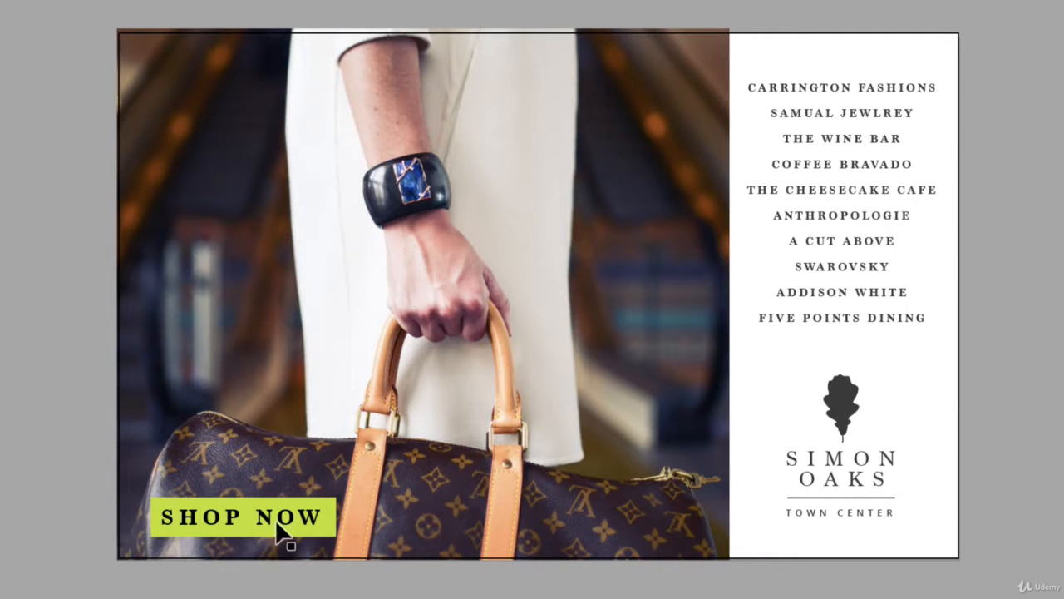
drag(269, 522, 266, 294)
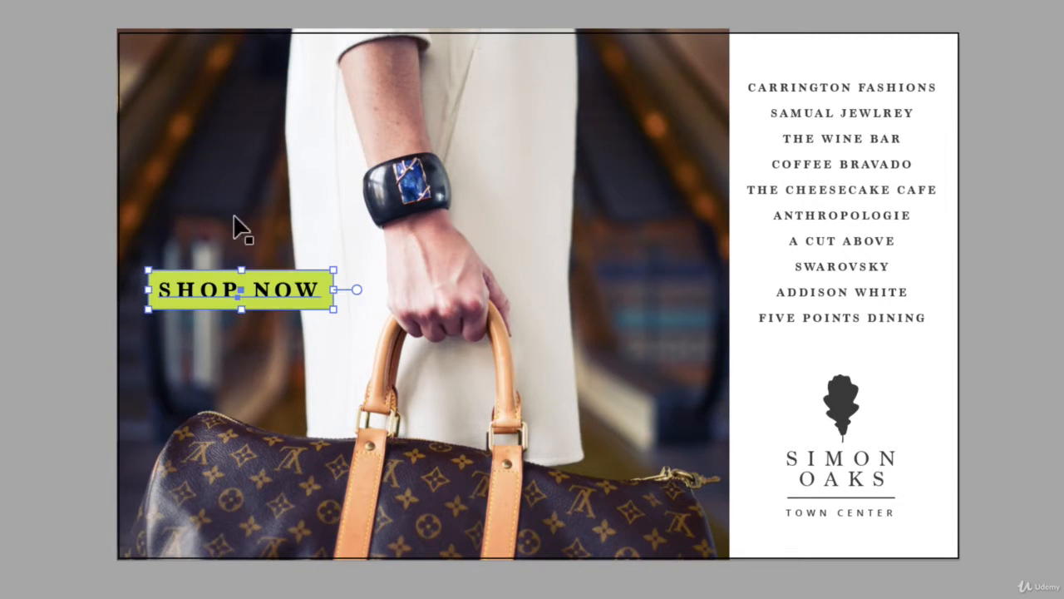
key(ctrl+shift+a)
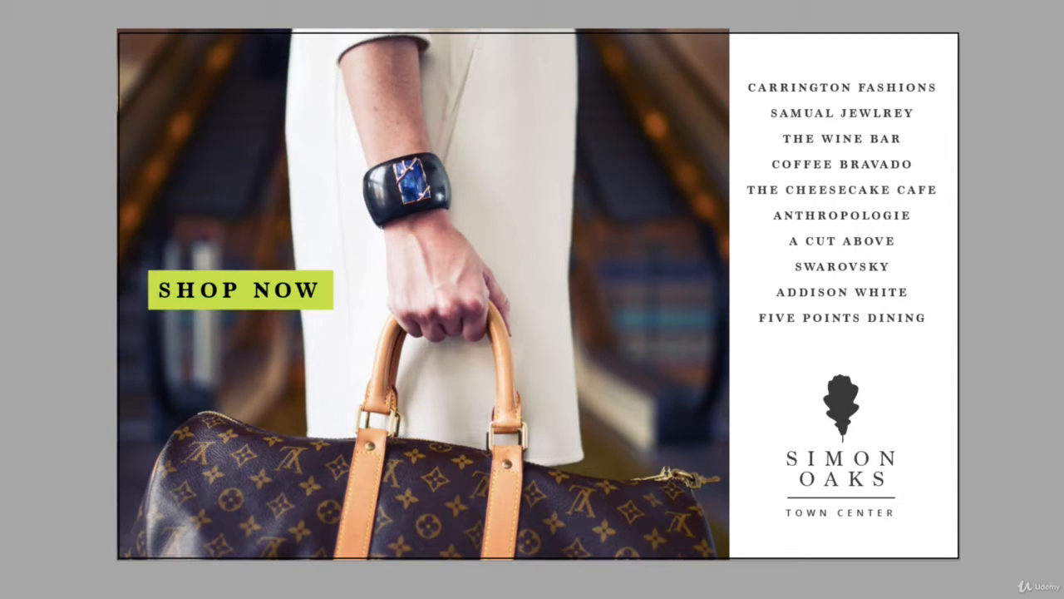
- Ungroup the SHOP NOW button into its text and green rectangle
click(286, 296)
right_click(282, 292)
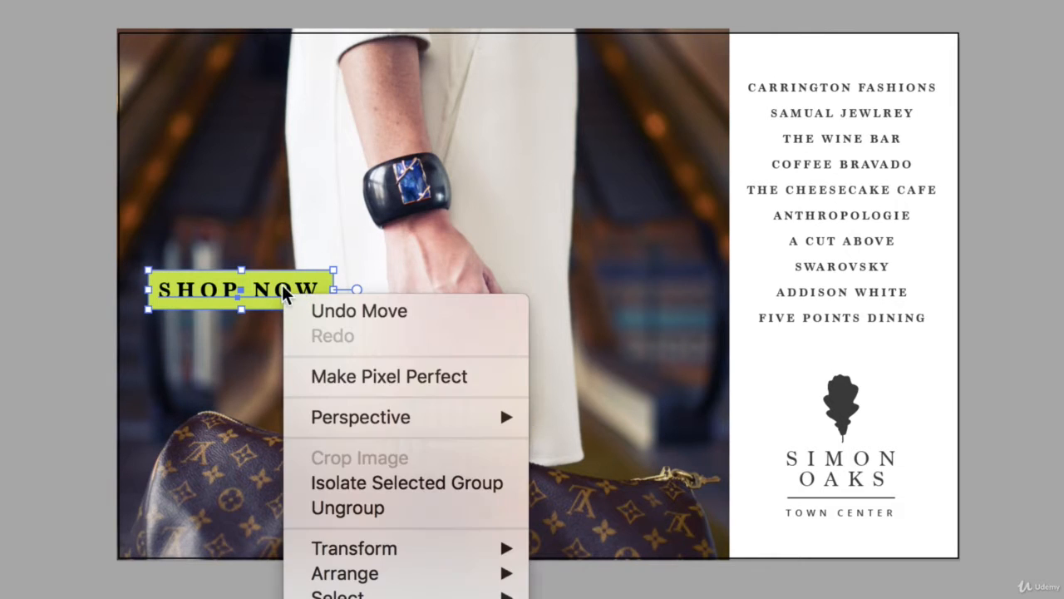
click(365, 506)
key(super+shift+a)
- Select the whole SHOP NOW text for editing
click(281, 290)
double_click(280, 290)
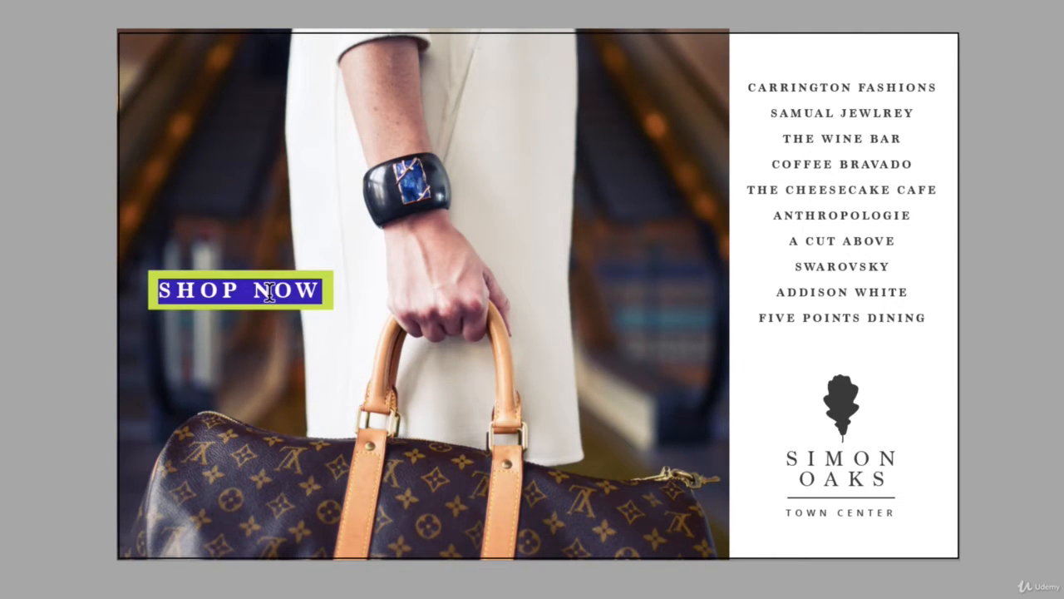